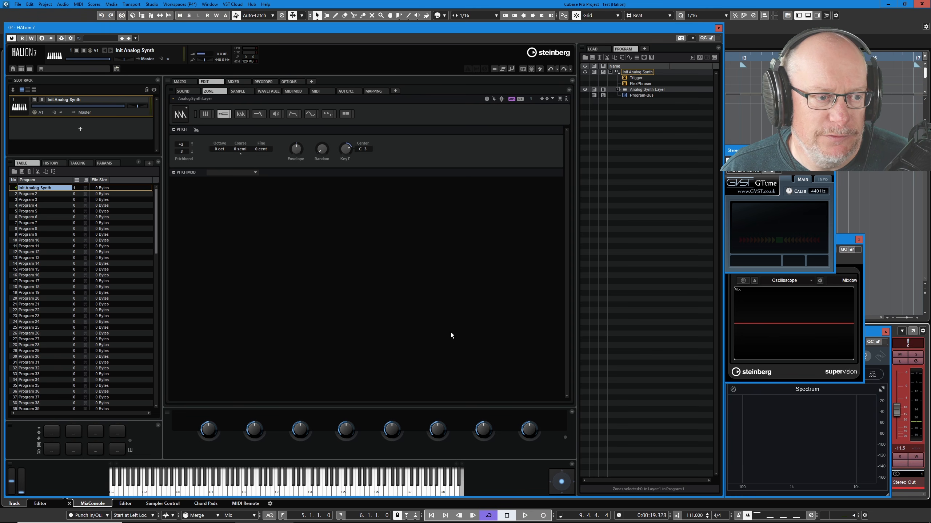
left_click(188, 145)
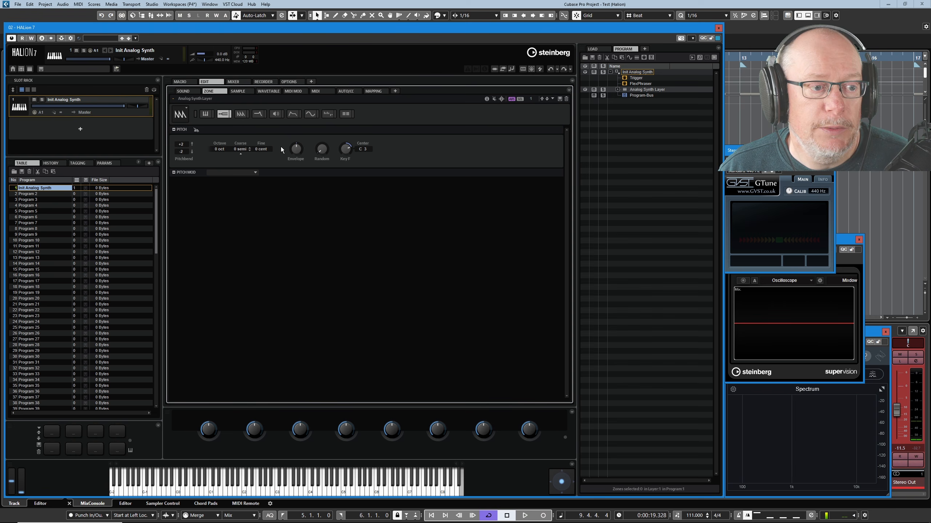
left_click(222, 149)
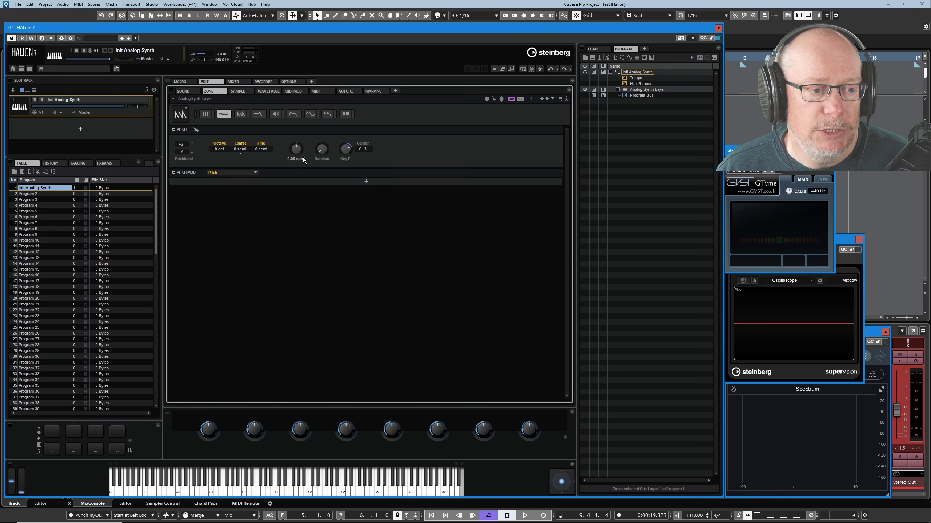
Display the pitch envelope and raise its second node to level 100 at about 257 ms.
left_click(294, 113)
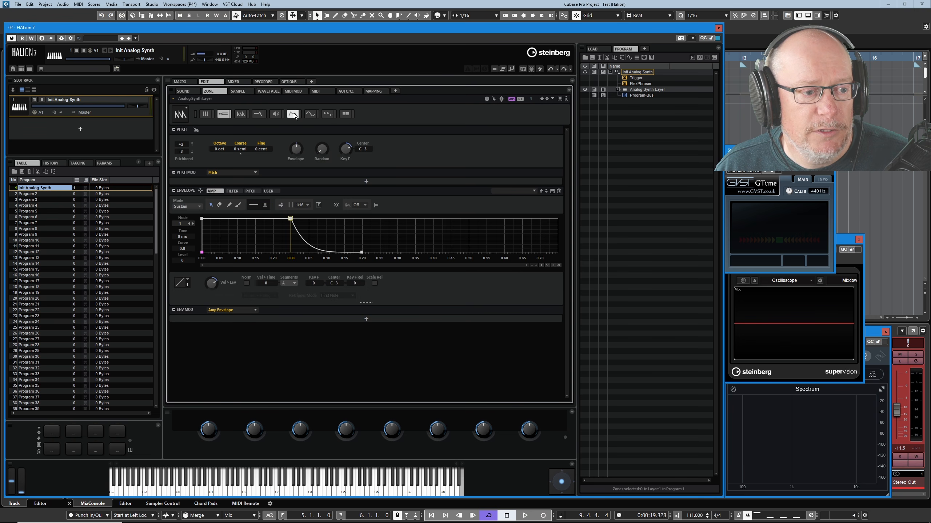
left_click(253, 191)
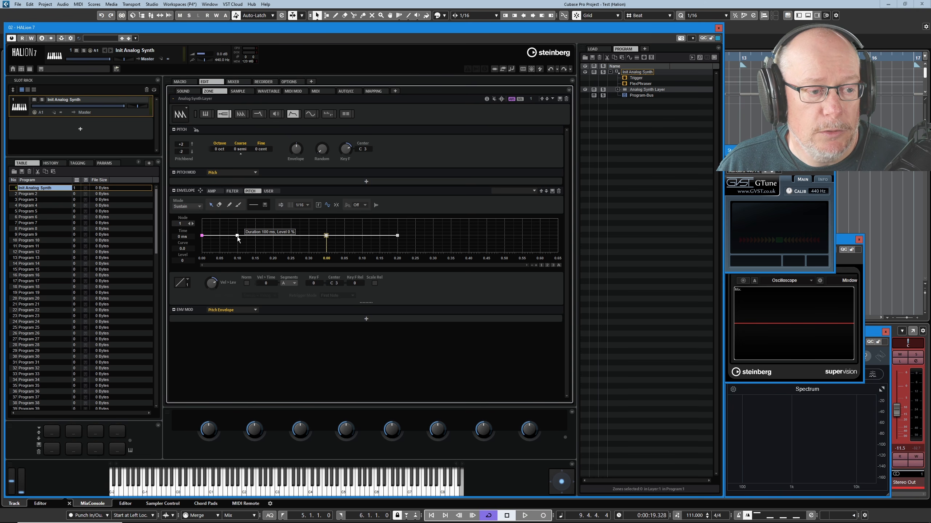
left_click_drag(237, 237, 295, 206)
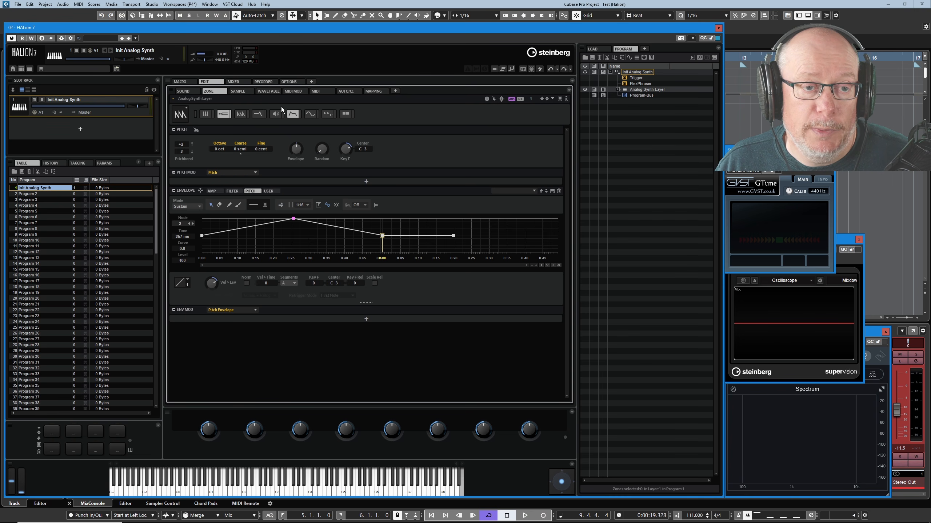
Set the pitch section's envelope amount to 1 semitone.
left_click(220, 117)
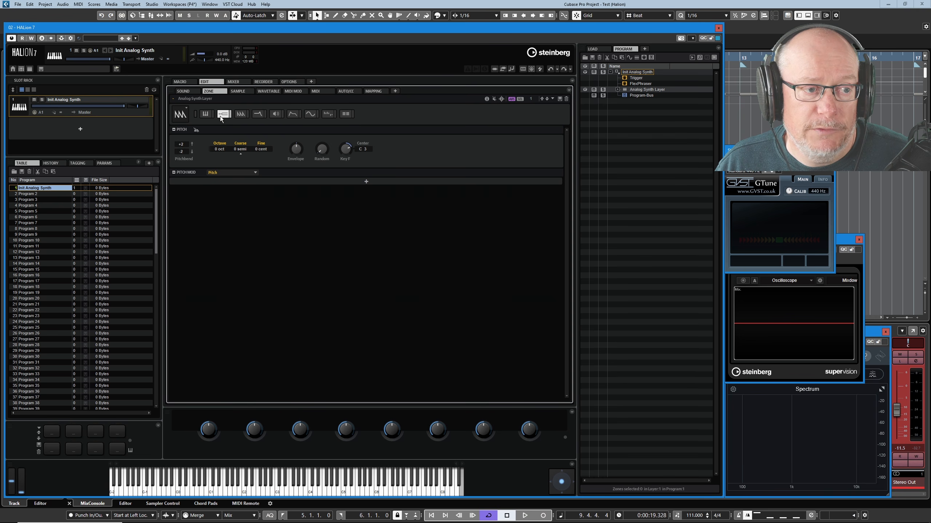
left_click(295, 159)
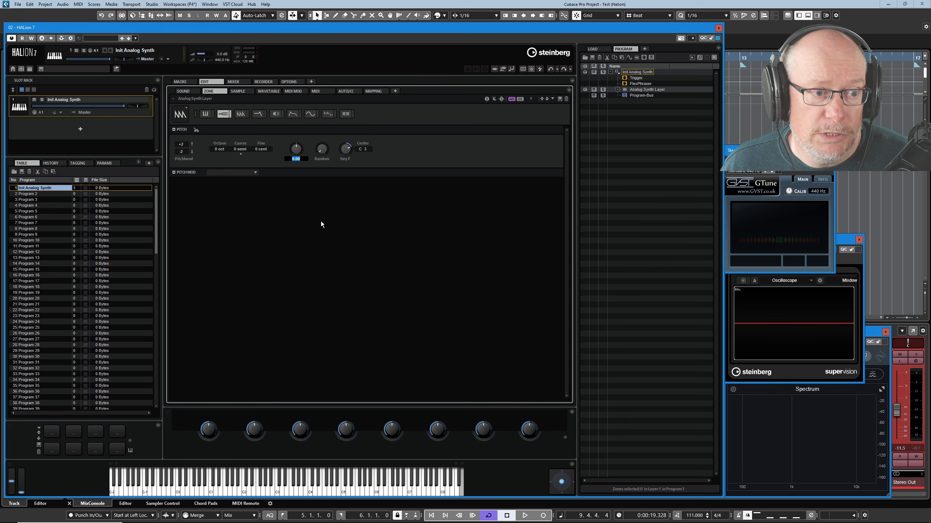
type("1")
key("Return")
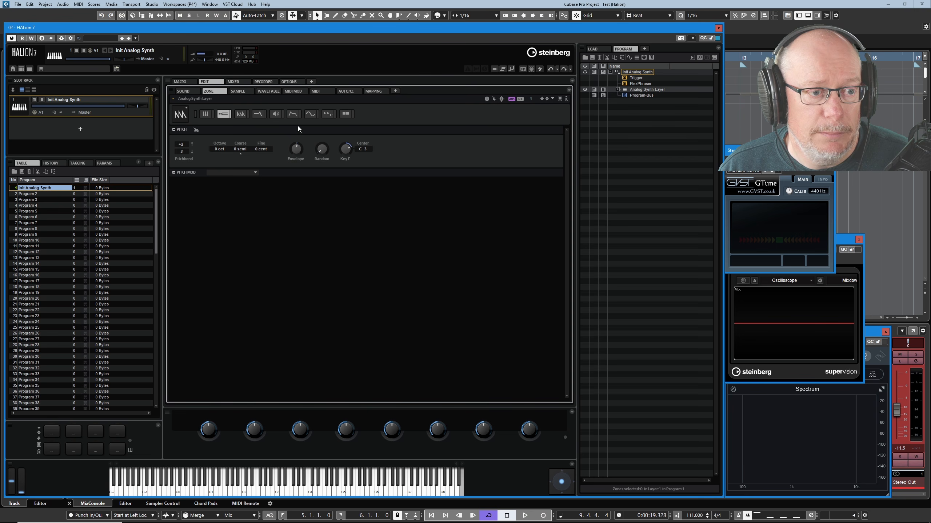
Show the pitch envelope again and move its peak node to about 268 ms, keeping it at 100 cents.
left_click(292, 116)
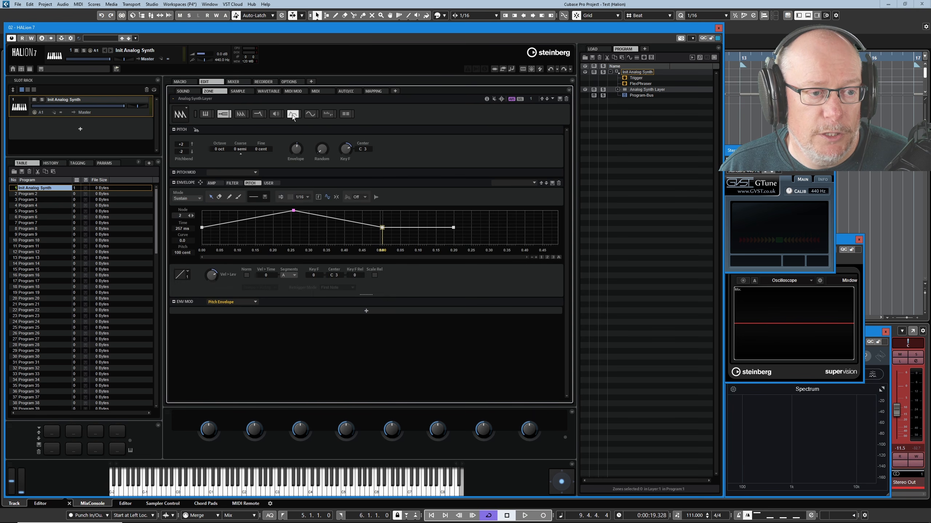
mouse_move(294, 210)
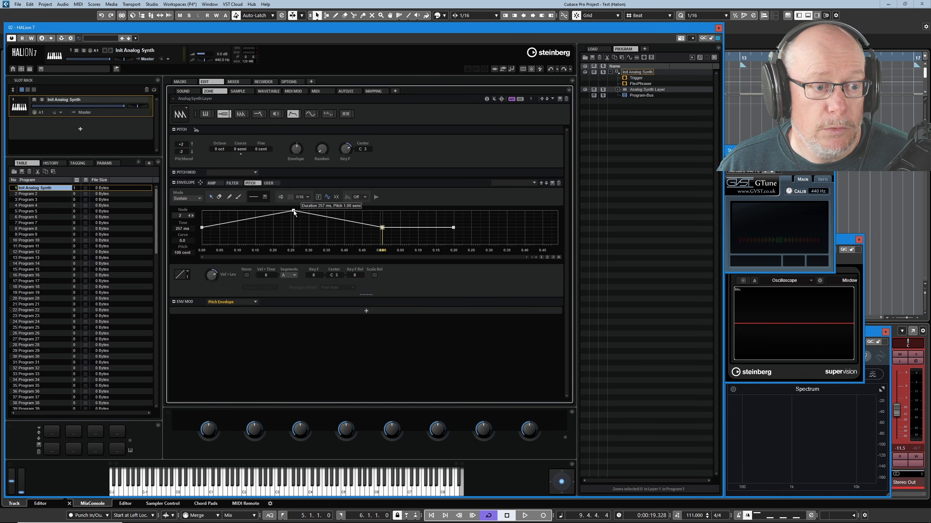
mouse_move(294, 210)
left_mouse_down()
mouse_move(292, 226)
mouse_move(305, 204)
mouse_move(297, 204)
left_mouse_up()
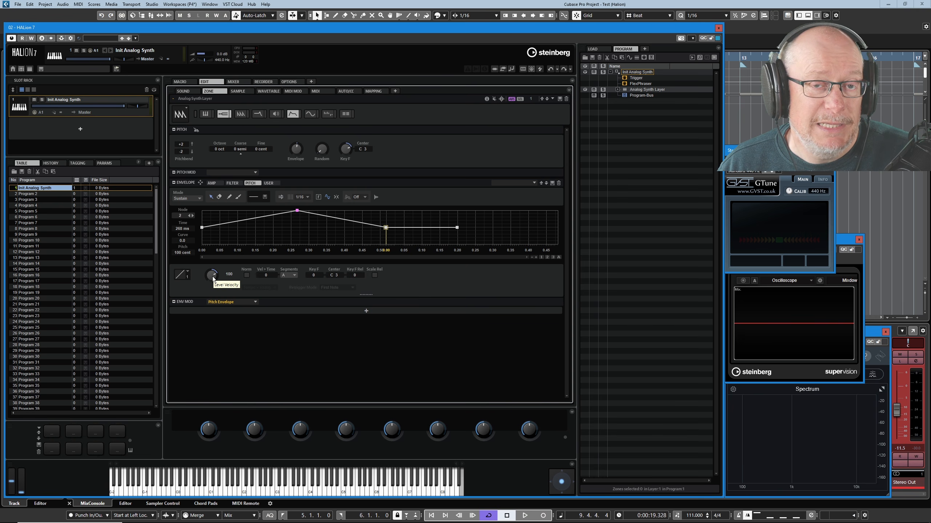
Set the pitch envelope's level velocity to 0.
left_click(224, 114)
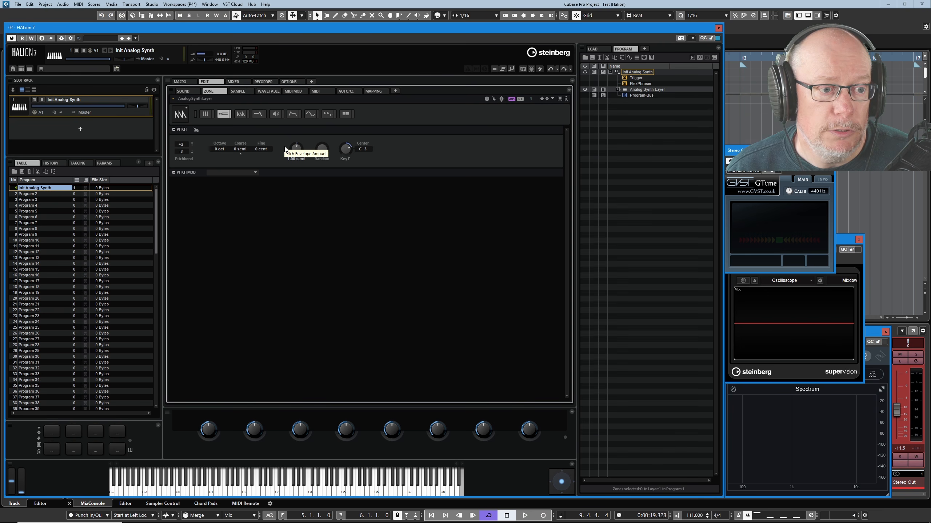
left_click(294, 113)
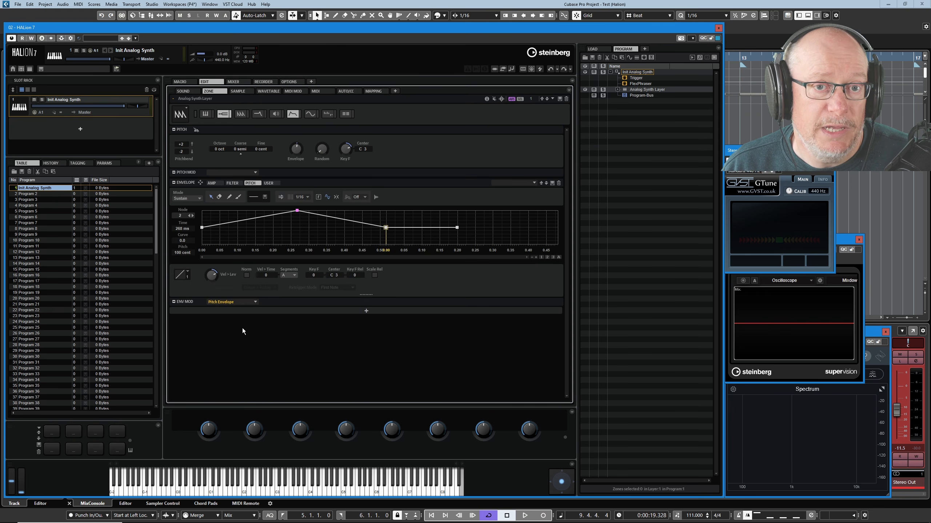
double_click(227, 275)
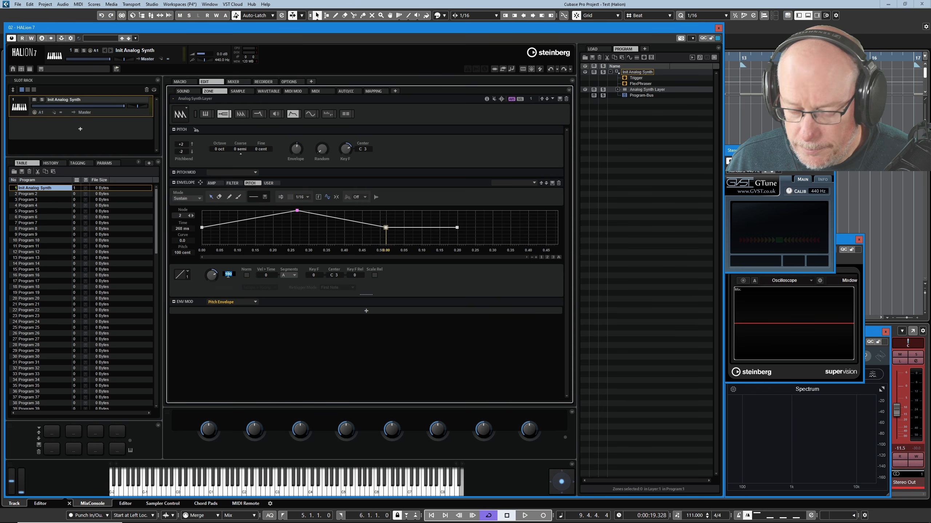
type("0")
key("Return")
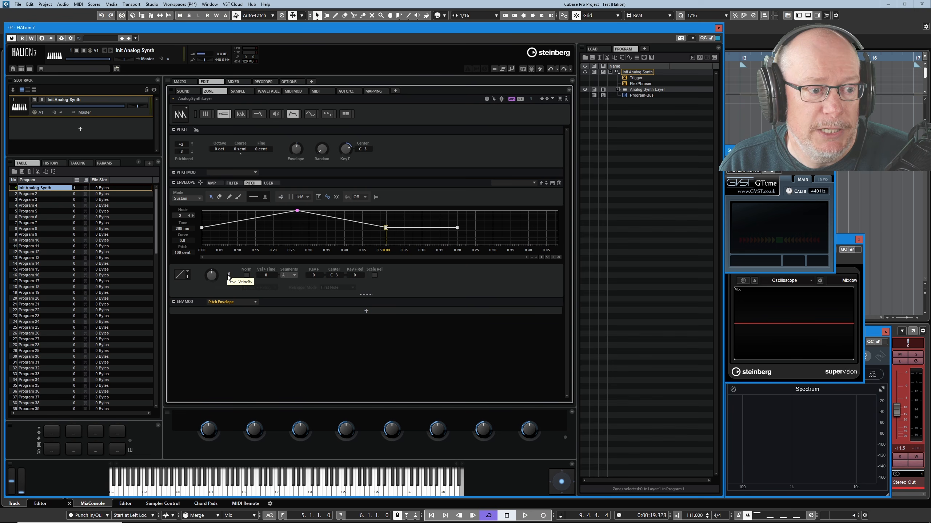
Add a node after the pitch envelope's peak, about 1001 ms behind it at a pitch of 1.00 semitone, and fit the envelope in view.
left_click(212, 183)
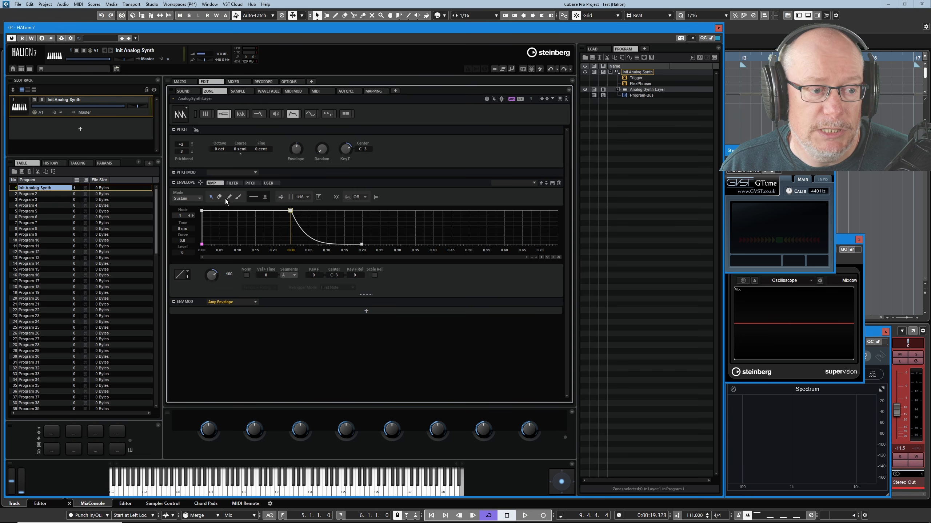
left_click(249, 183)
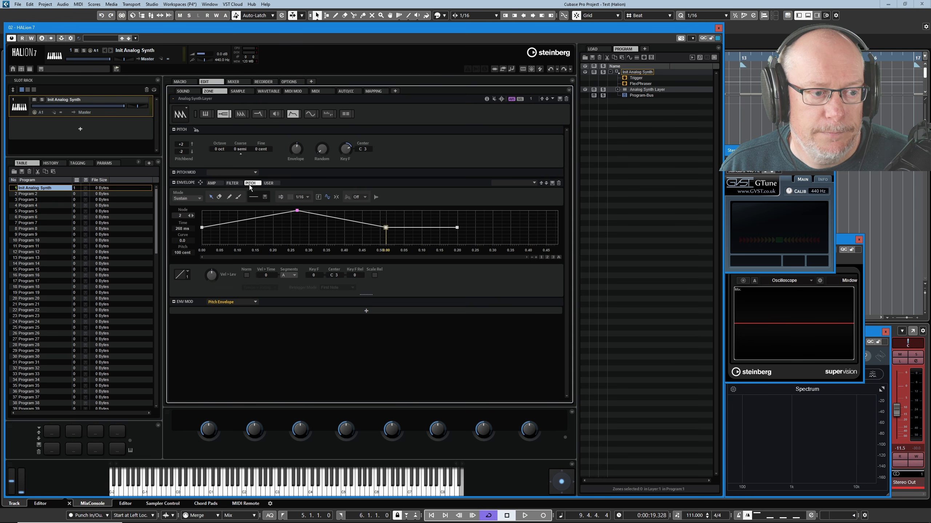
left_click(297, 211)
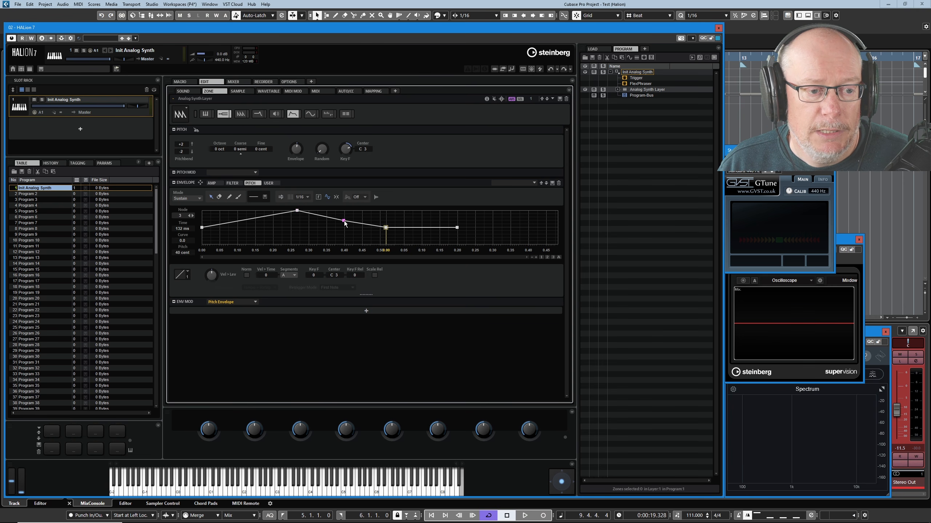
double_click(343, 221)
left_click_drag(344, 223, 552, 160)
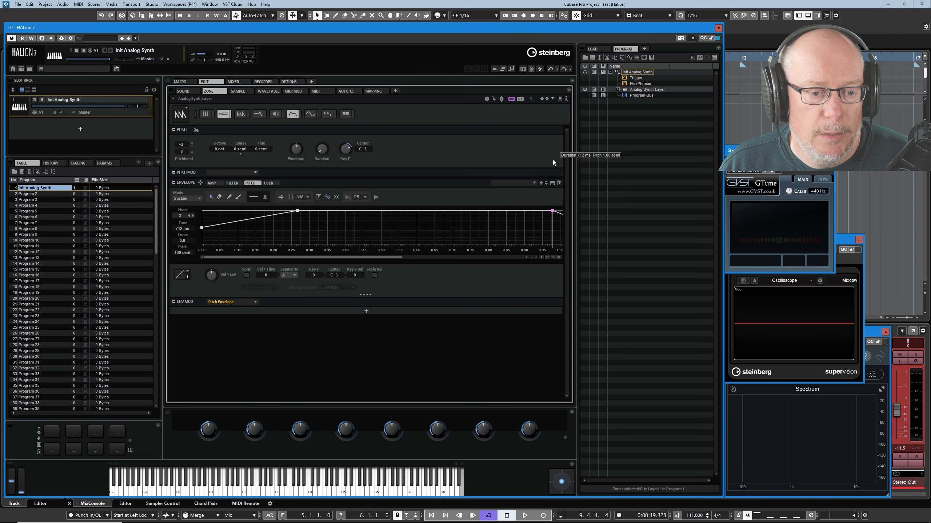
left_click(558, 257)
left_click_drag(468, 210, 548, 211)
left_click(559, 257)
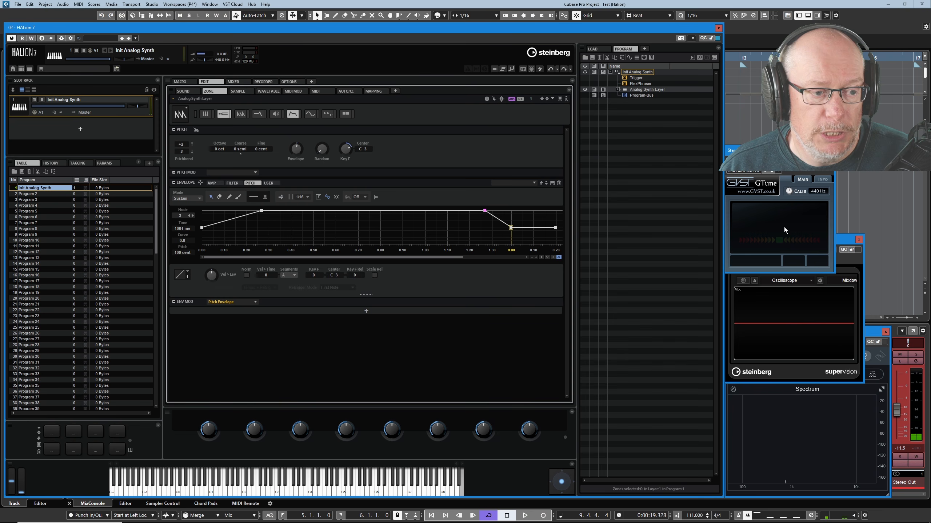
Move the second pitch envelope node to about 850 ms near zero pitch and bend the following segment to a curve of -10.0.
left_click_drag(261, 211, 391, 226)
left_click_drag(497, 218, 465, 171)
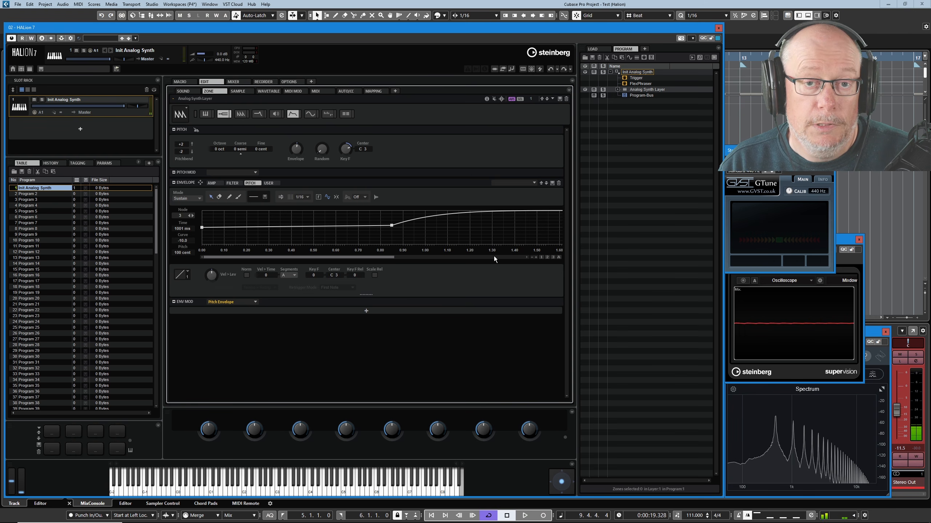
left_click(559, 257)
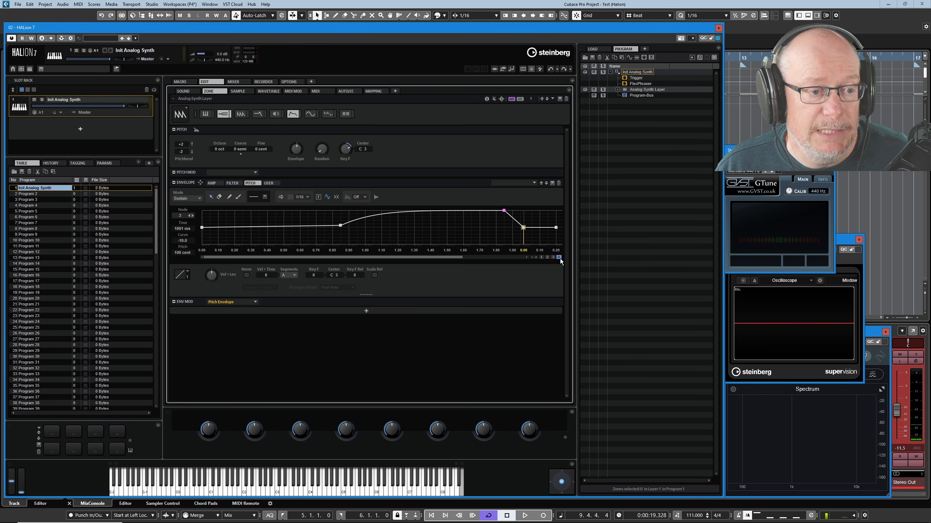
Raise the pitch envelope amount to about 7.26 semitones and pull the second node down to -726 cents at about 760 ms.
left_click(224, 114)
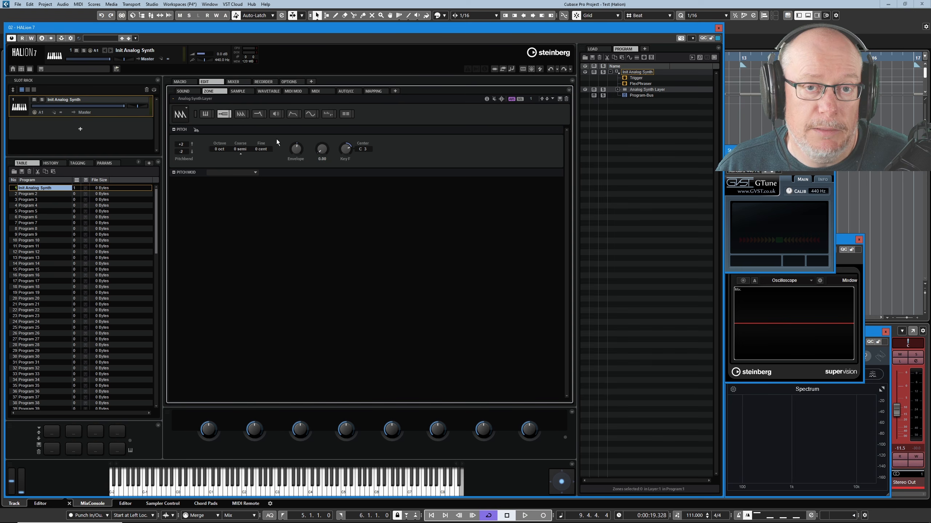
left_click_drag(289, 145, 298, 153)
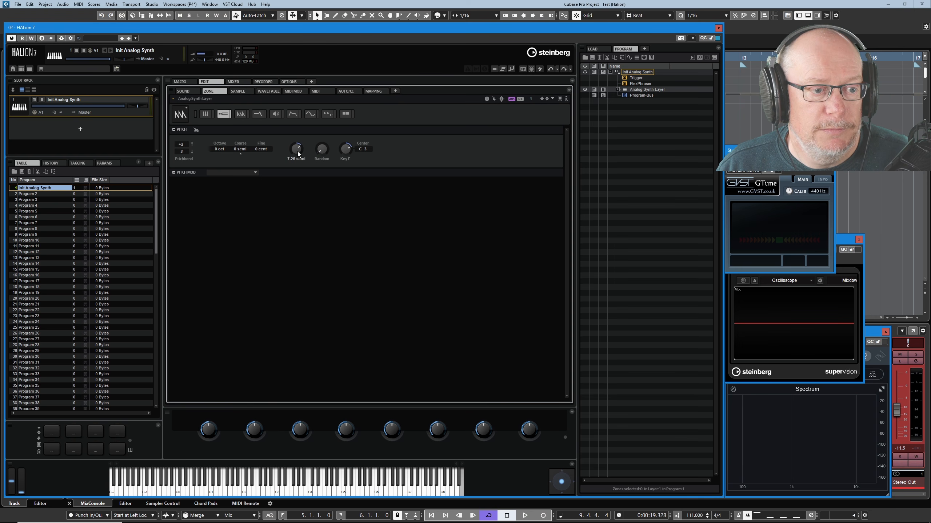
left_click(292, 113)
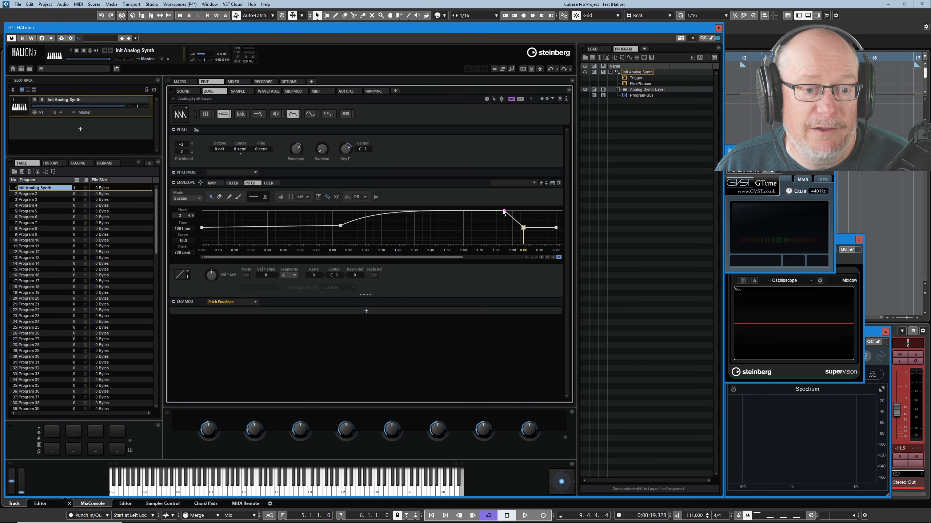
mouse_move(504, 211)
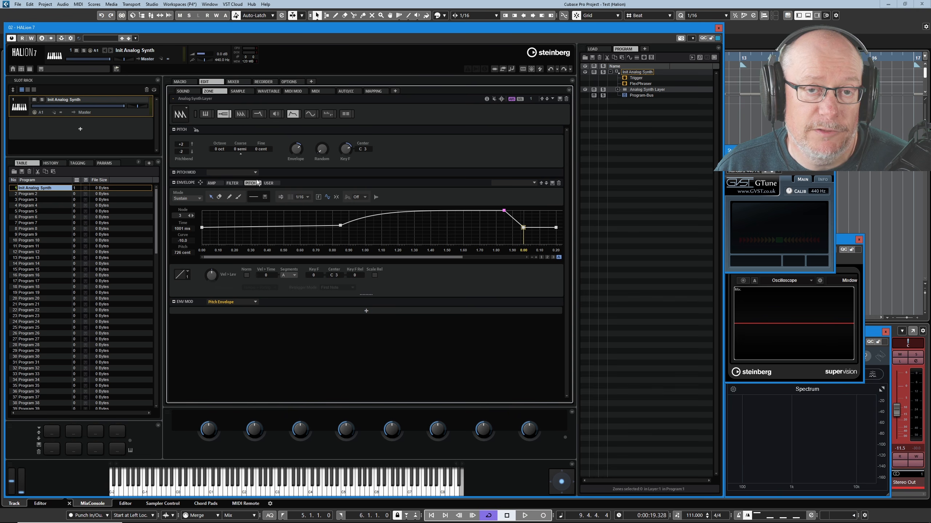
mouse_move(341, 229)
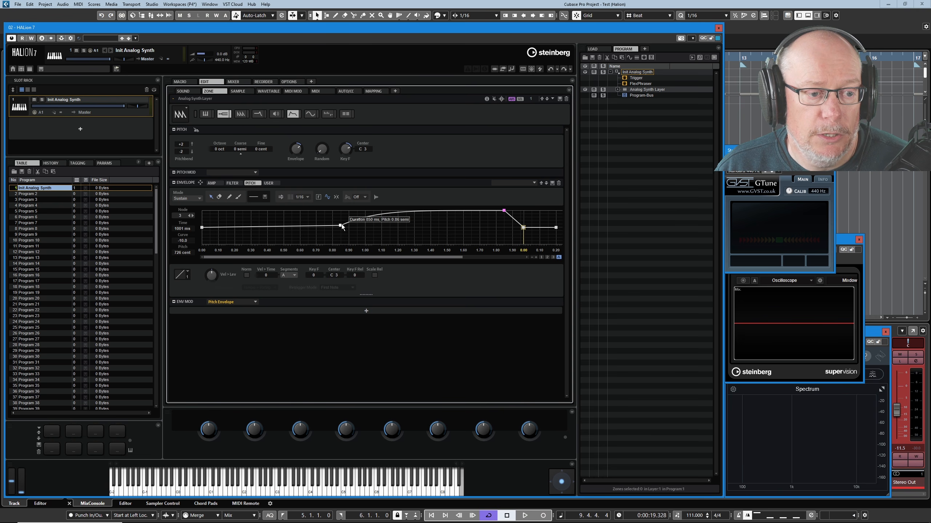
left_click_drag(340, 228, 326, 244)
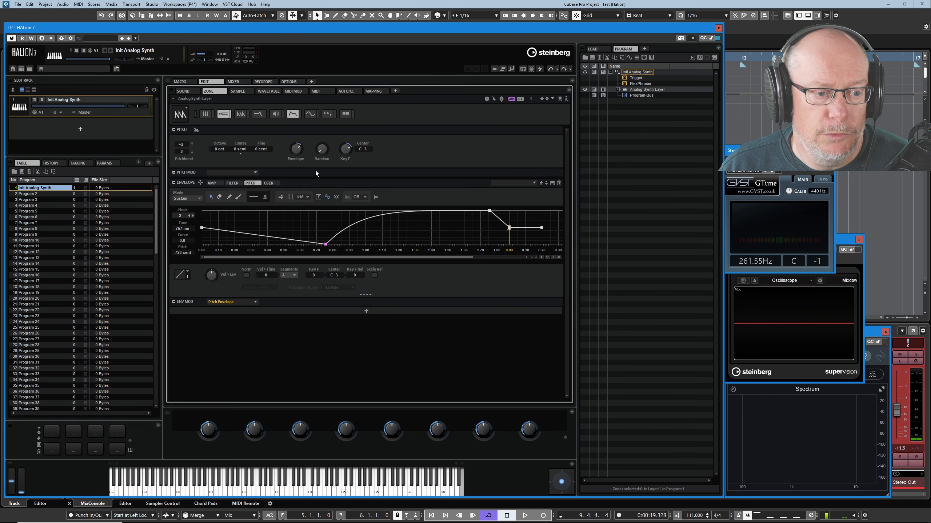
Reduce the pitch envelope amount to 0.05 semitones, and try a value of 0.11 semitones as well.
left_click(224, 114)
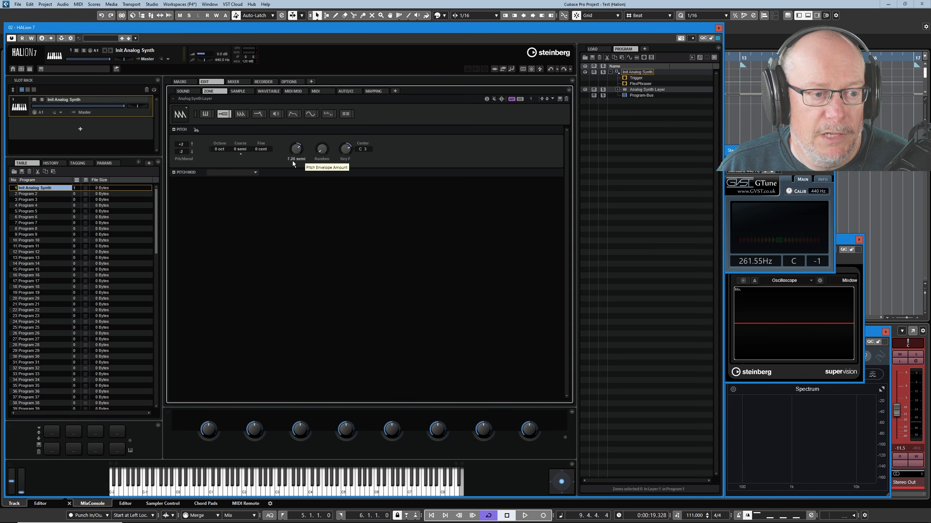
type("0")
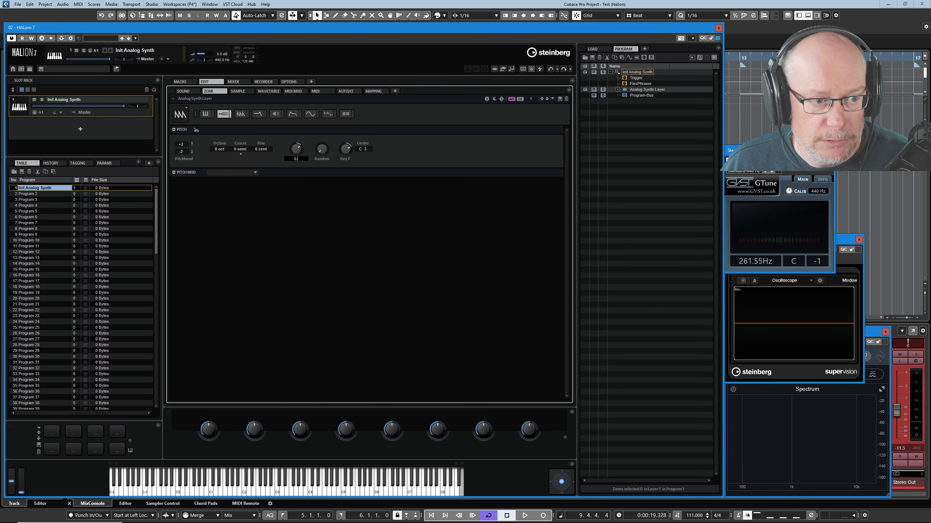
type(".05")
key("Return")
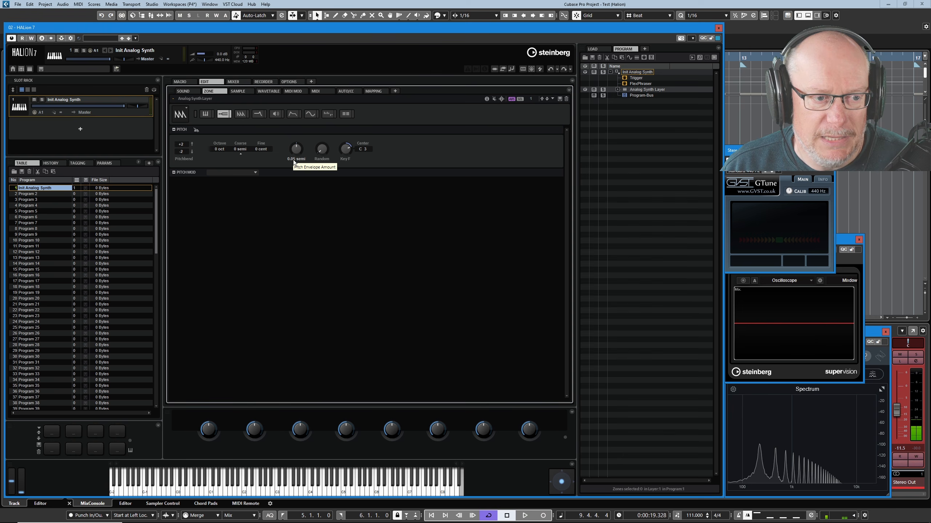
left_click_drag(293, 160, 295, 157)
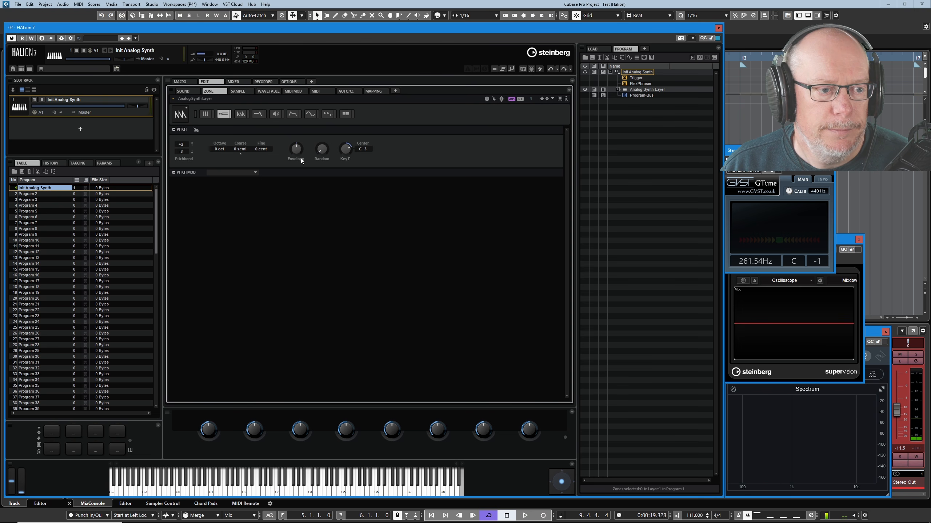
type("0.11")
key("Return")
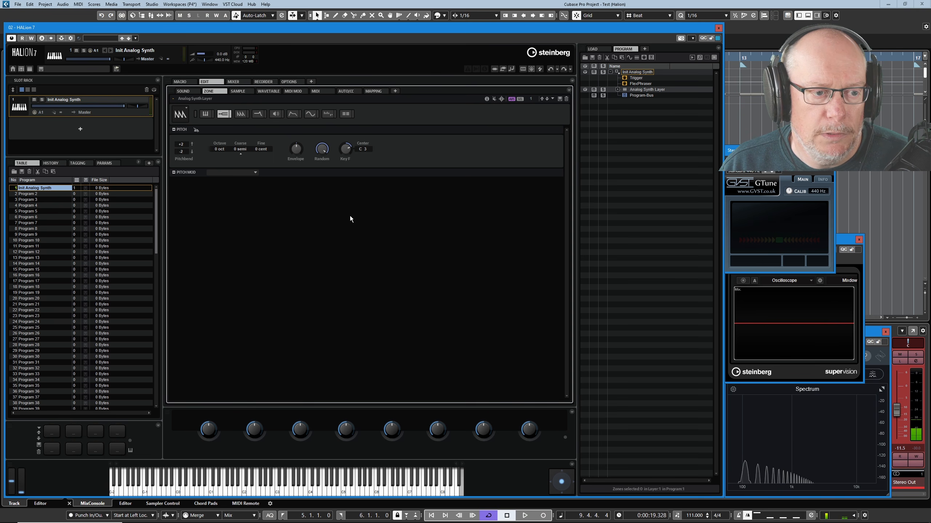
Reduce the amount of random pitch variation in the Pitch section.
mouse_move(319, 147)
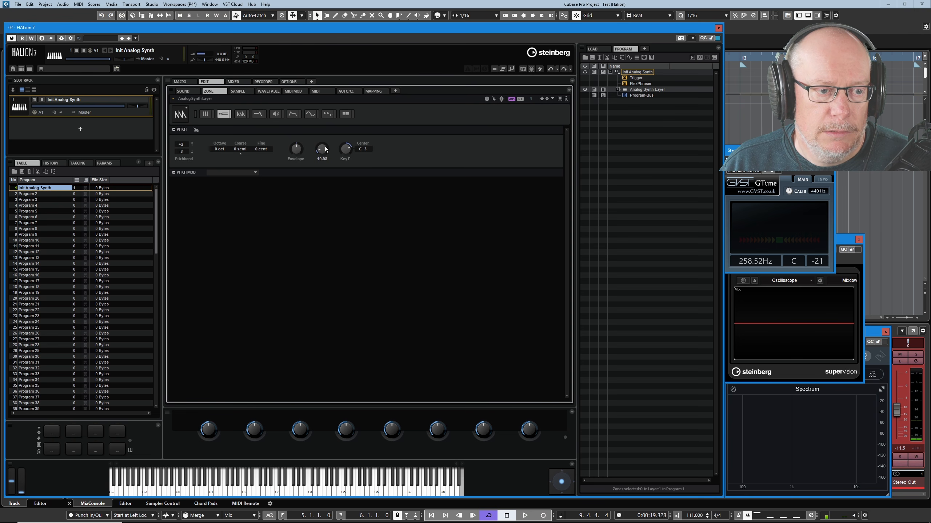
left_click_drag(325, 148, 324, 151)
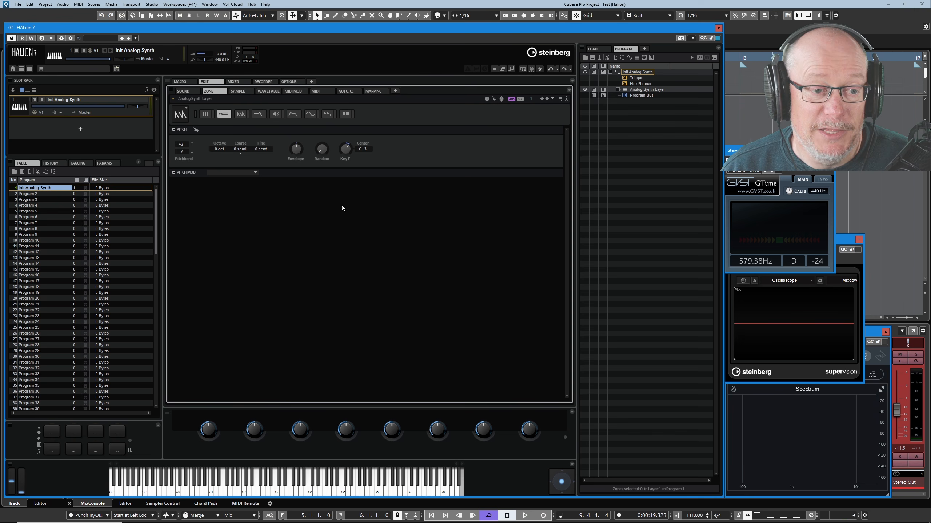
Switch the zone editor from the Pitch section to the Amplifier section.
left_click(347, 160)
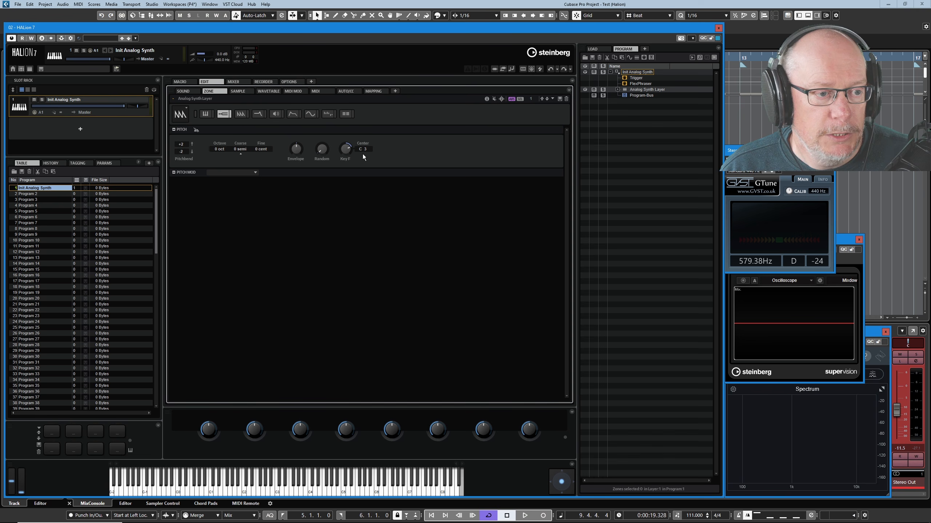
left_click(276, 114)
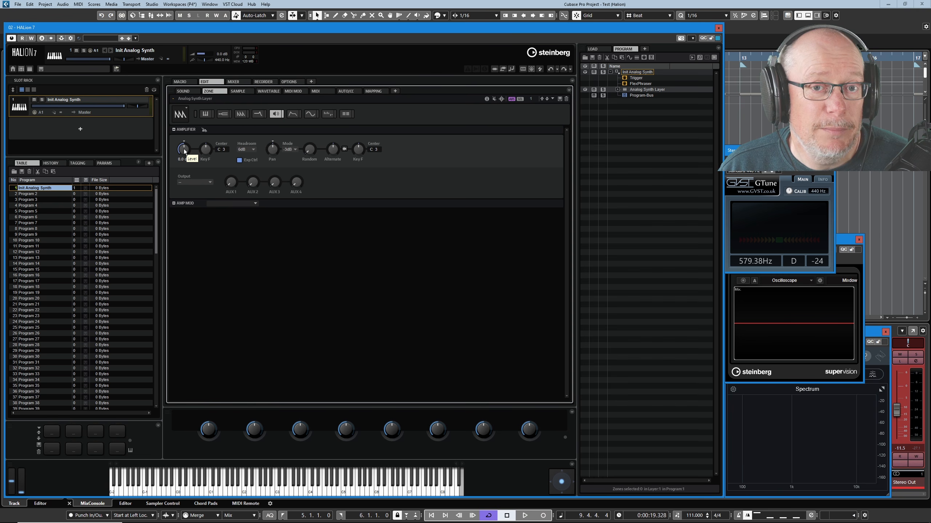
Load the Hexagon program and select the Anima layer in its fully expanded program tree.
left_click(594, 49)
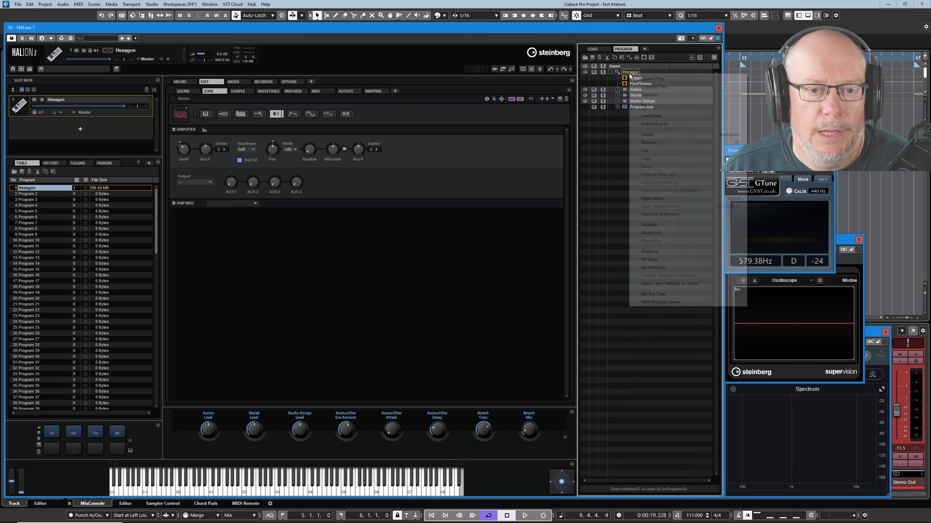
right_click(652, 77)
left_click(652, 78)
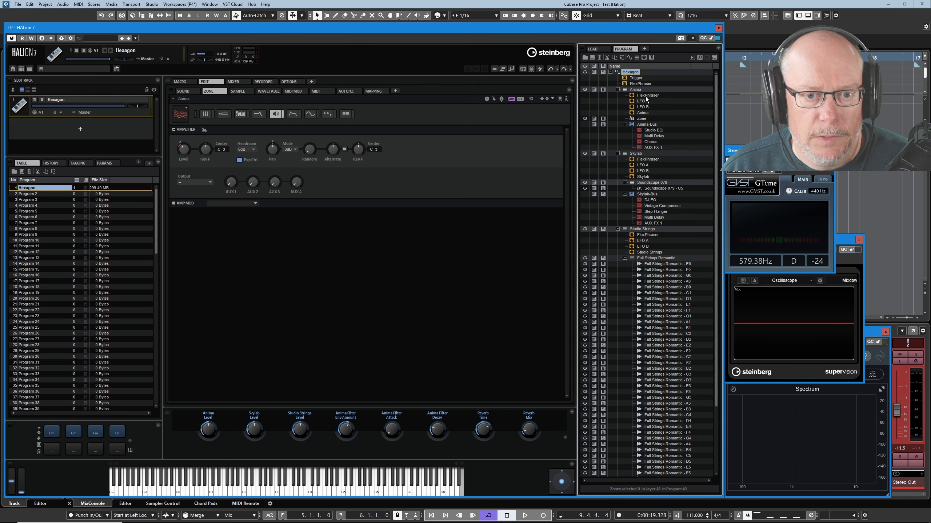
left_click(637, 89)
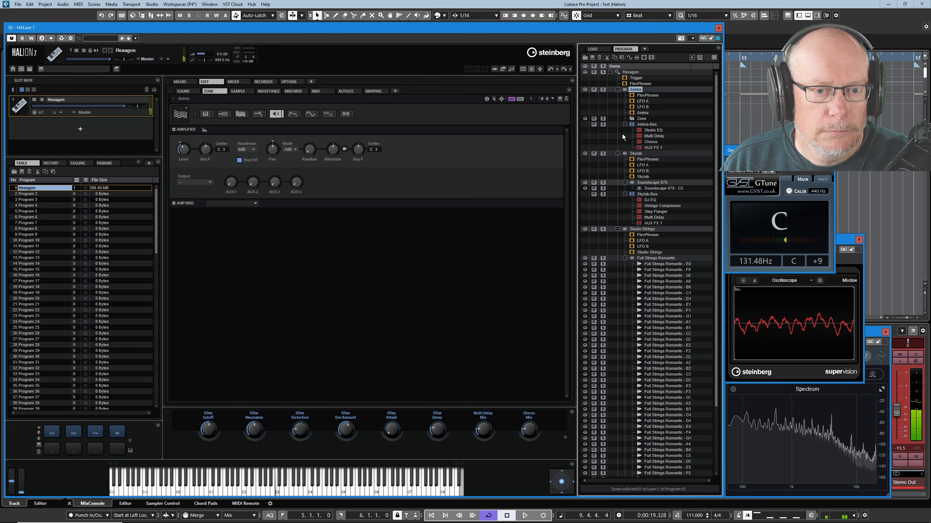
Lower the Anima layer's amplifier level and raise it again.
mouse_move(183, 148)
left_click_drag(182, 148, 183, 175)
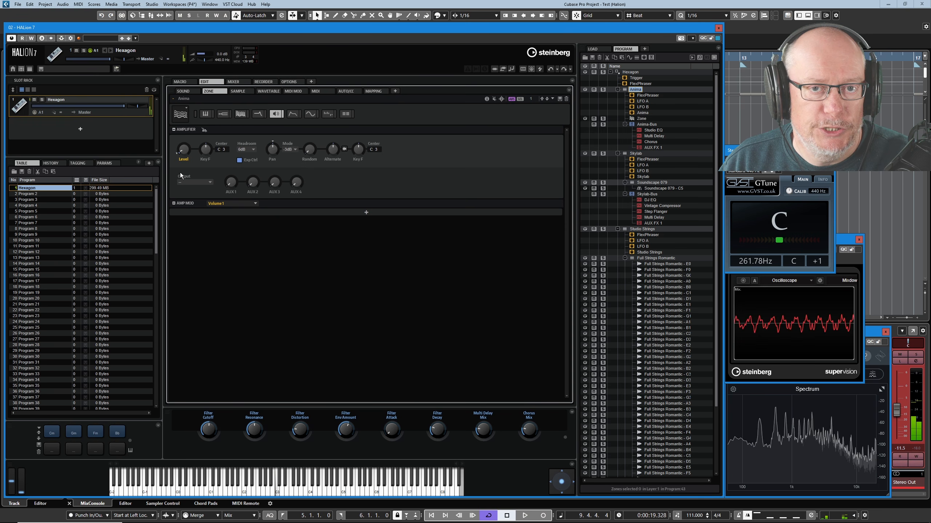
left_click_drag(184, 151, 193, 143)
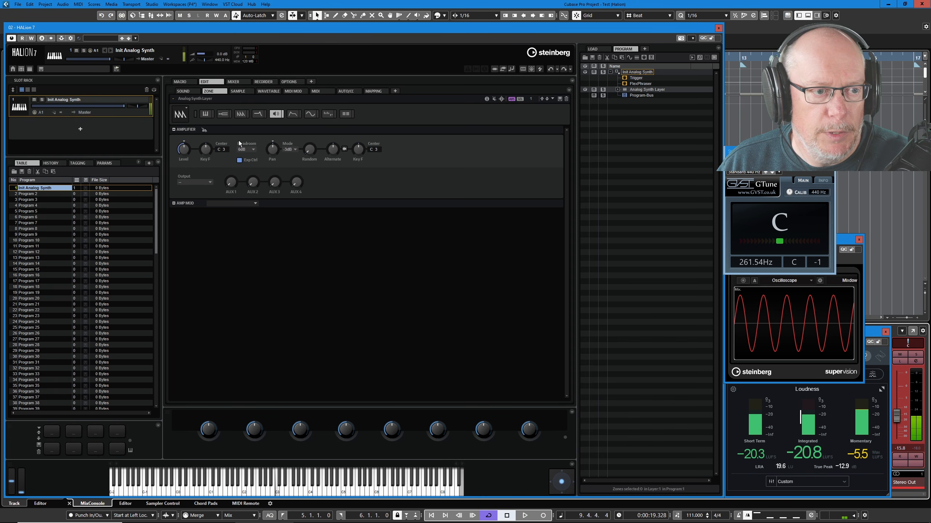
Set the velocity-to-level amount of the Init Analog Synth's amp envelope to 0, and hide the Envelope section.
left_click(292, 114)
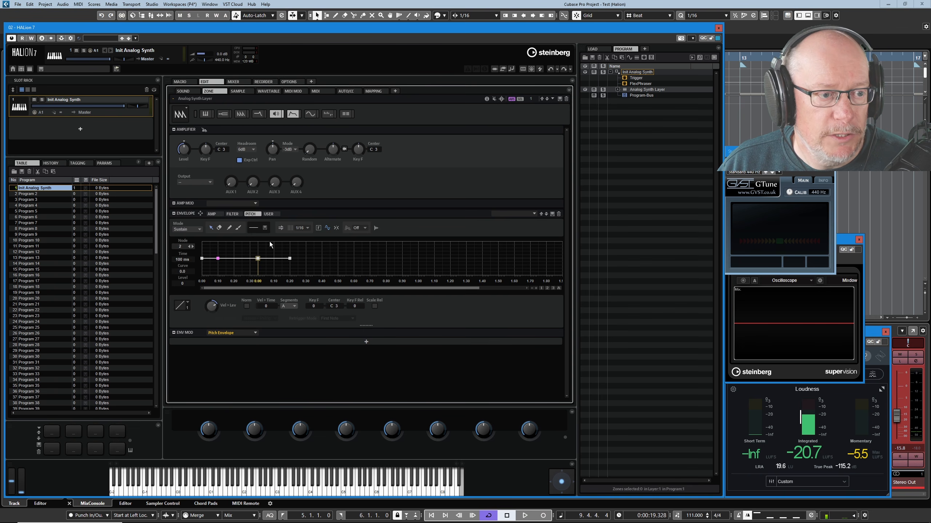
left_click(213, 214)
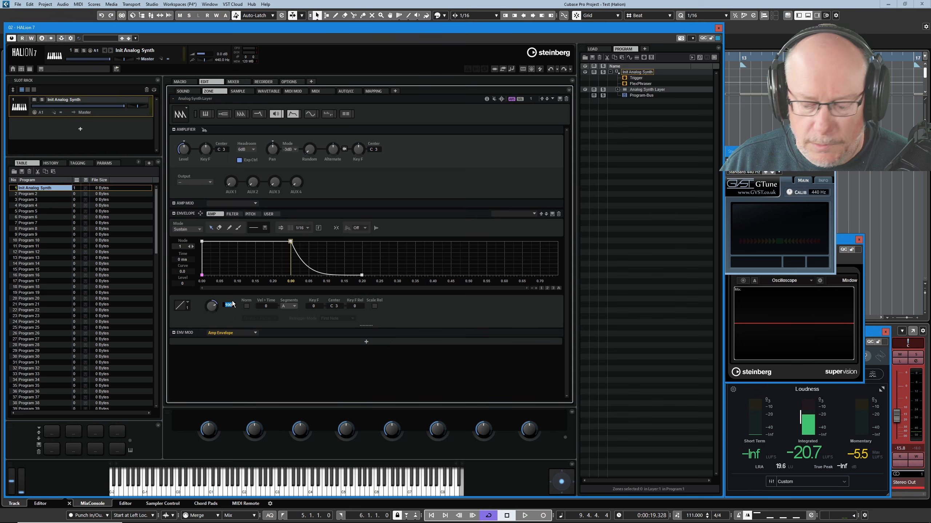
type("0")
key("Return")
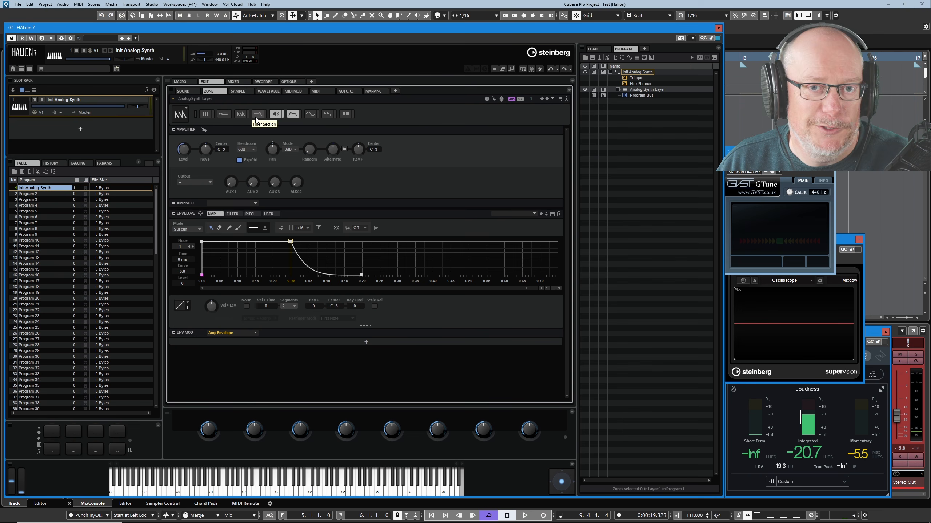
left_click(291, 114)
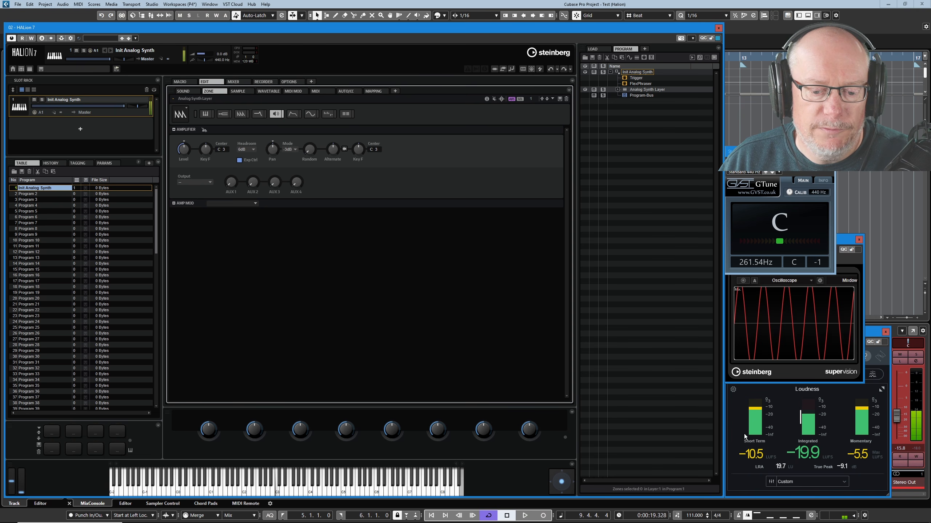
Lower the Stereo Out channel fader to about -21.5 dB.
left_click_drag(896, 416, 894, 423)
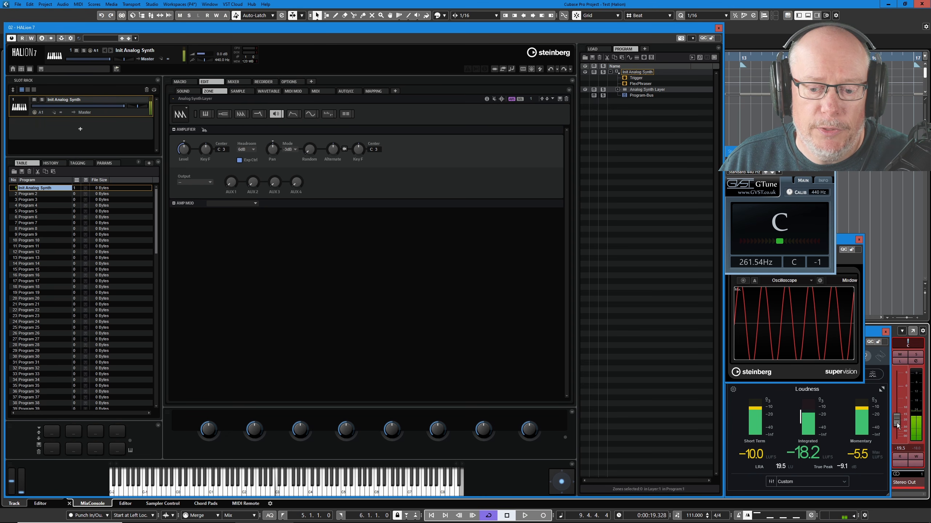
left_click_drag(896, 424, 896, 426)
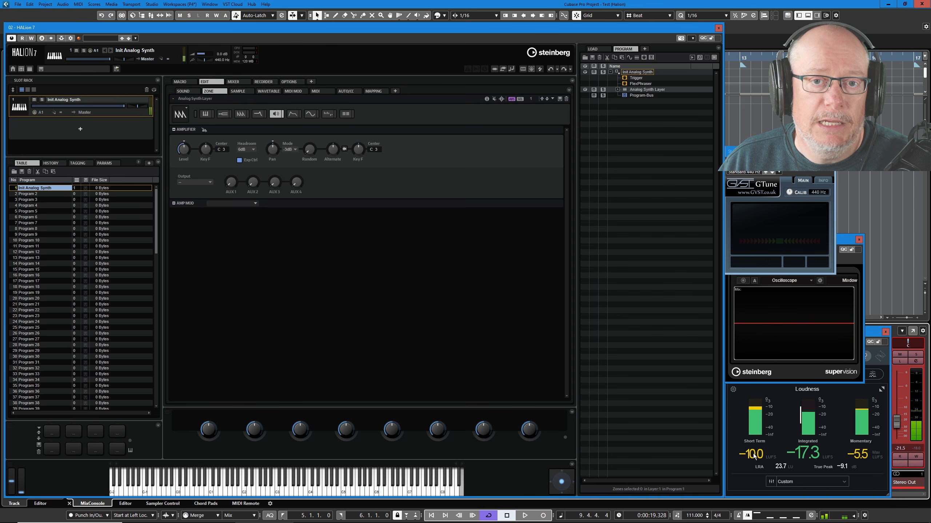
Compare the amplifier's 12 dB and 6 dB headroom settings, ending on 6 dB.
left_click(251, 150)
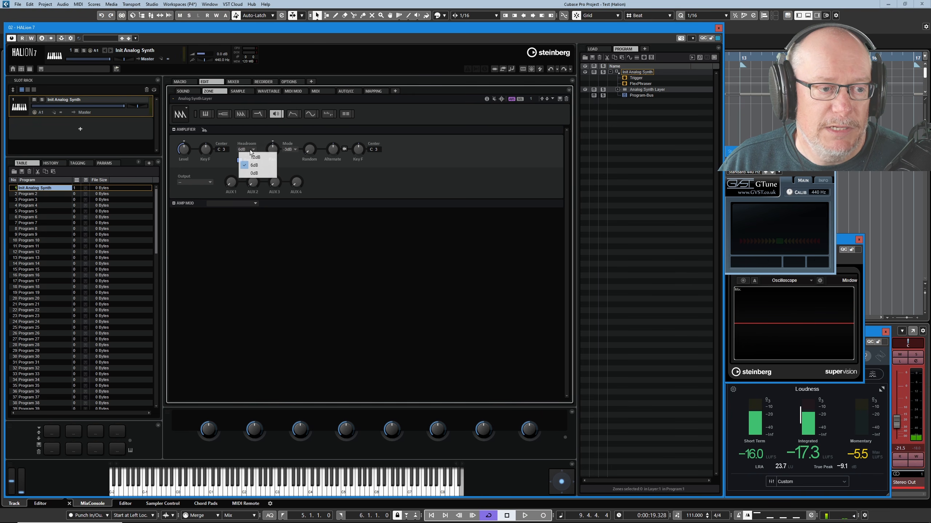
left_click(252, 158)
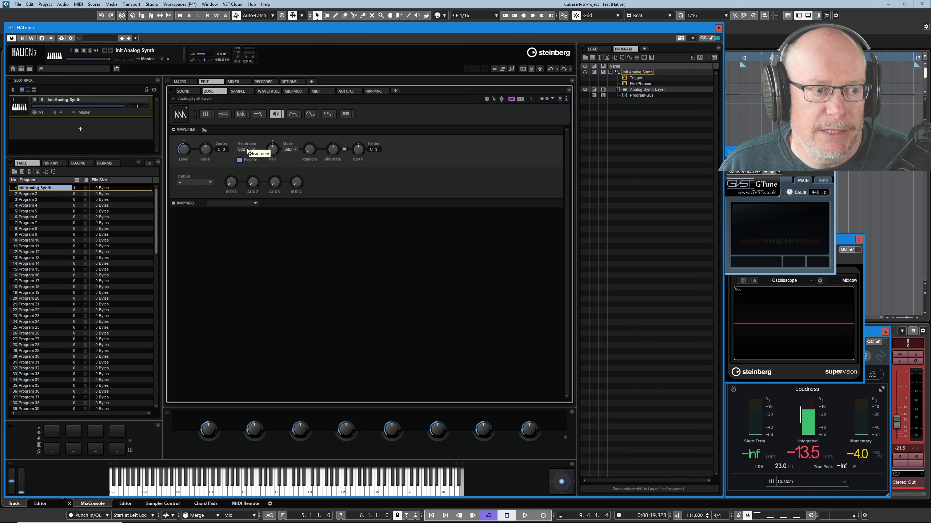
left_click(249, 148)
left_click(253, 164)
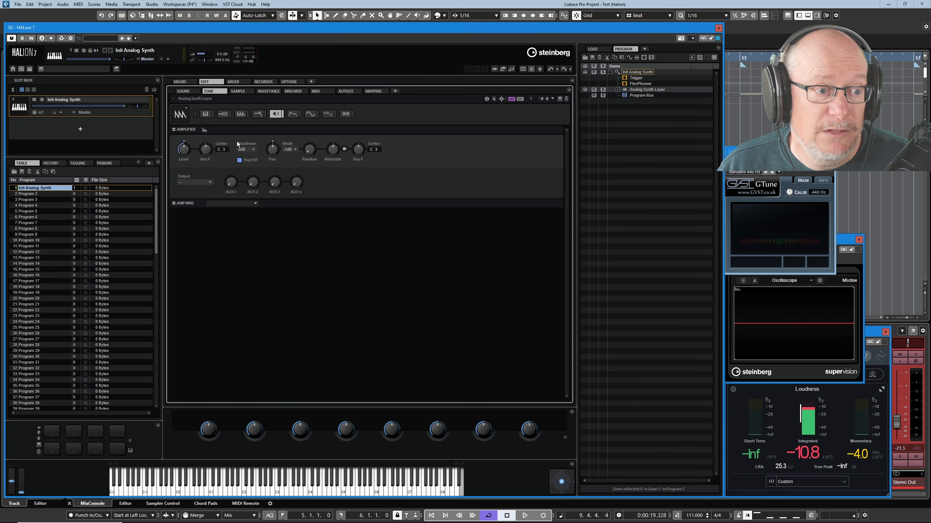
left_click(248, 150)
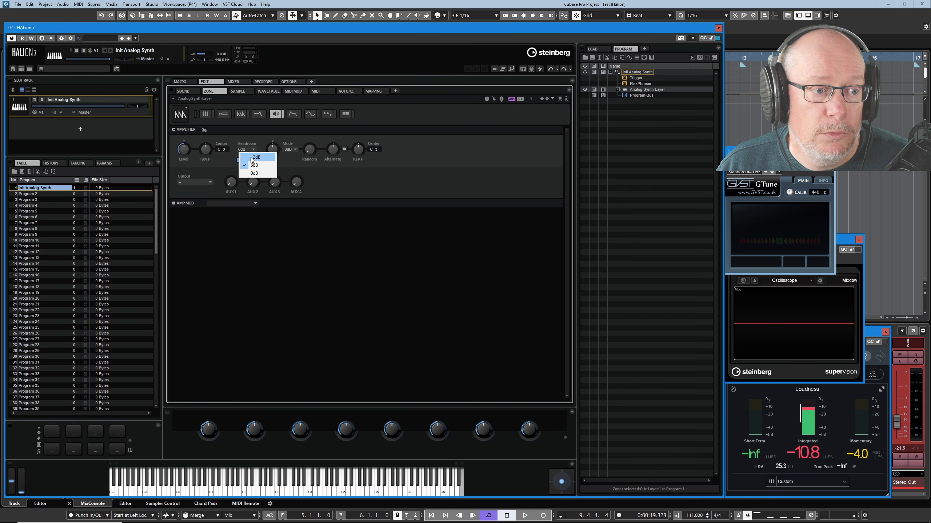
left_click(251, 157)
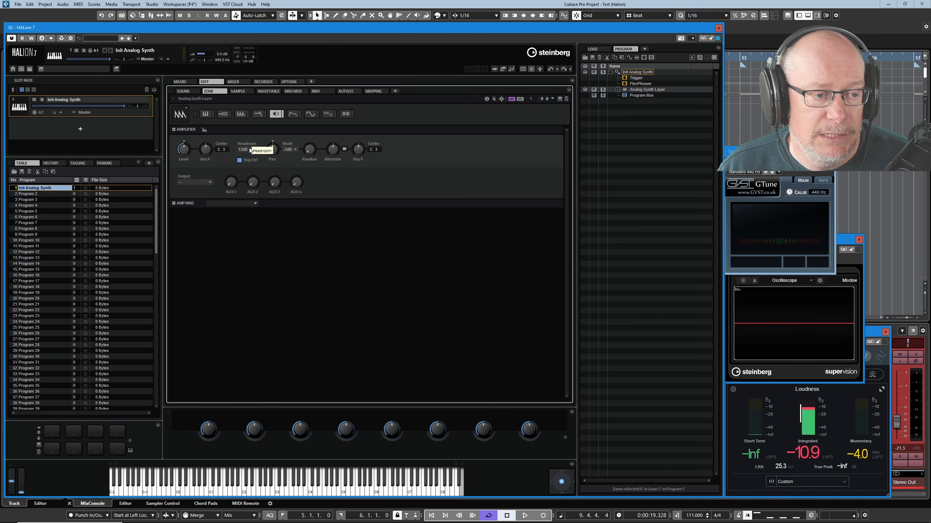
scroll(248, 150, "down", 1)
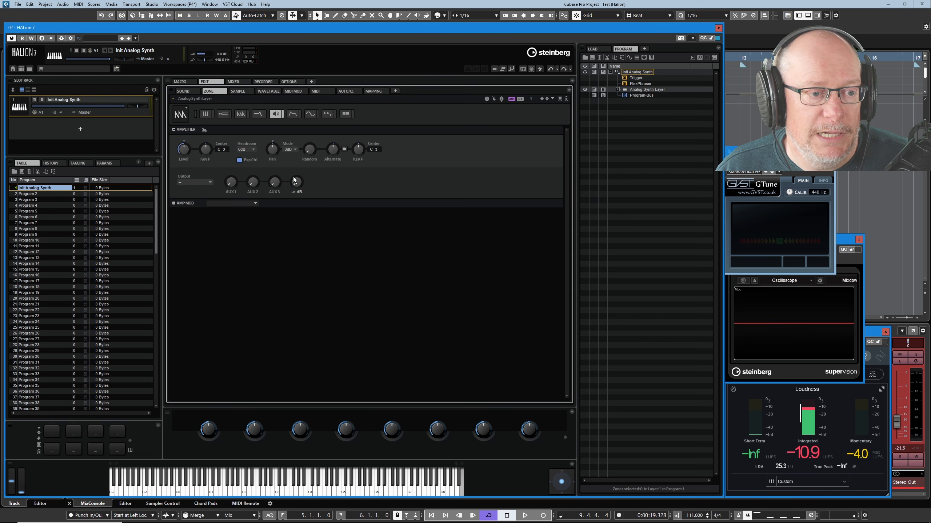
Turn the amplifier's Exp Ctrl option off and back on.
left_click(239, 160)
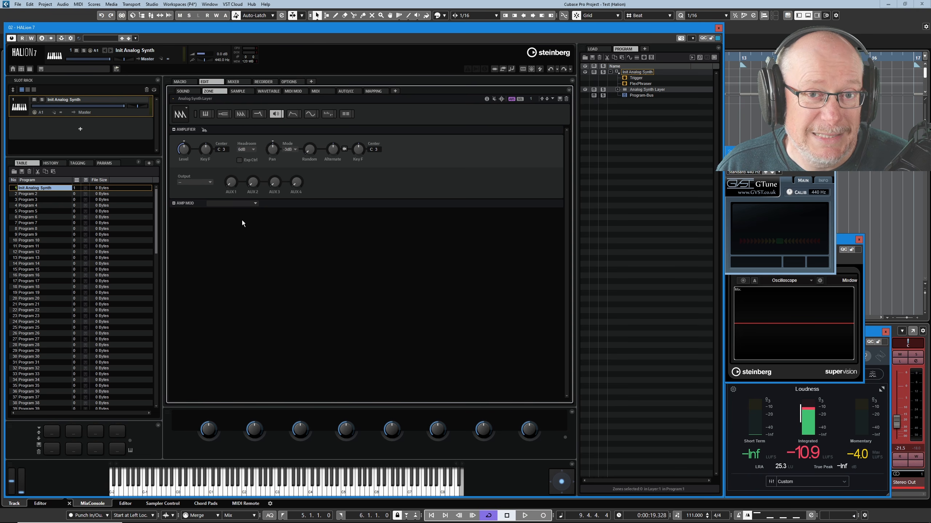
left_click(239, 161)
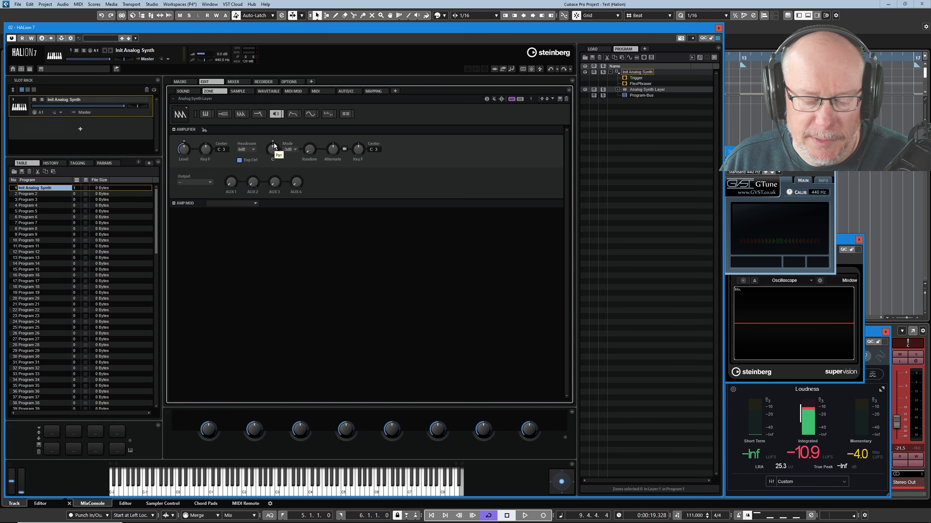
Pan the sound fully left to L100, bring it back towards the center, and reset the pan to 0.
left_click_drag(275, 146, 285, 209)
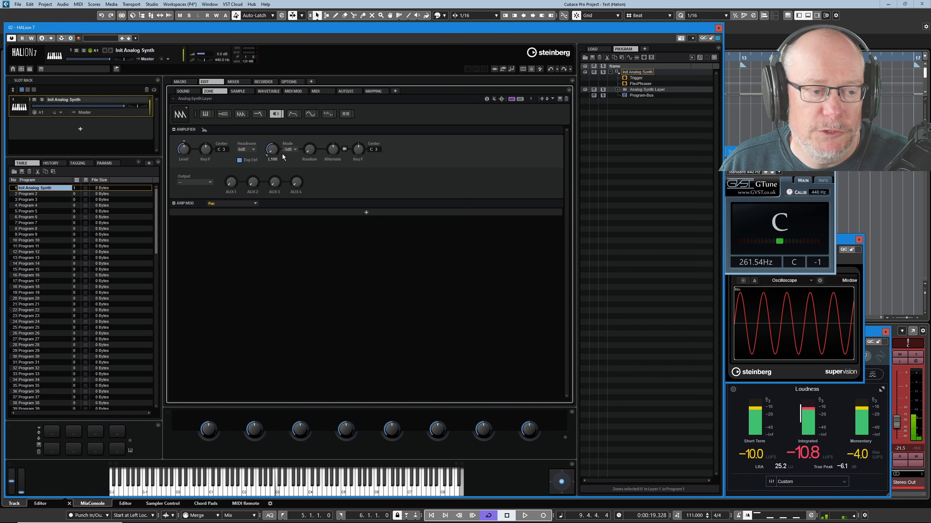
left_click_drag(270, 150, 274, 117)
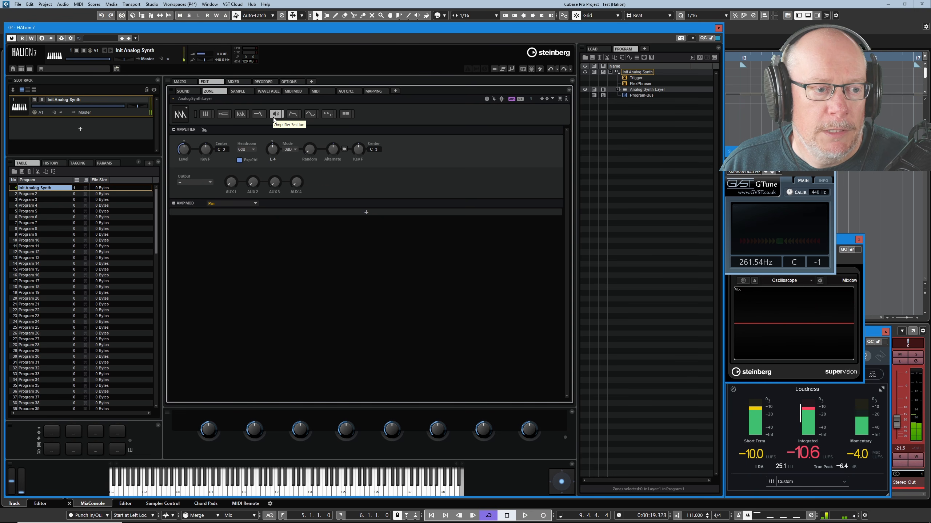
double_click(276, 161)
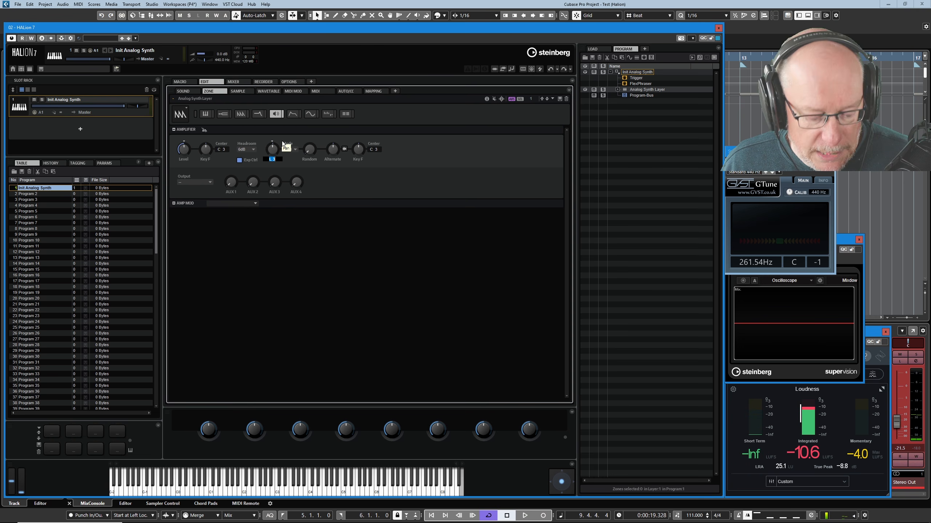
type("0")
key("Return")
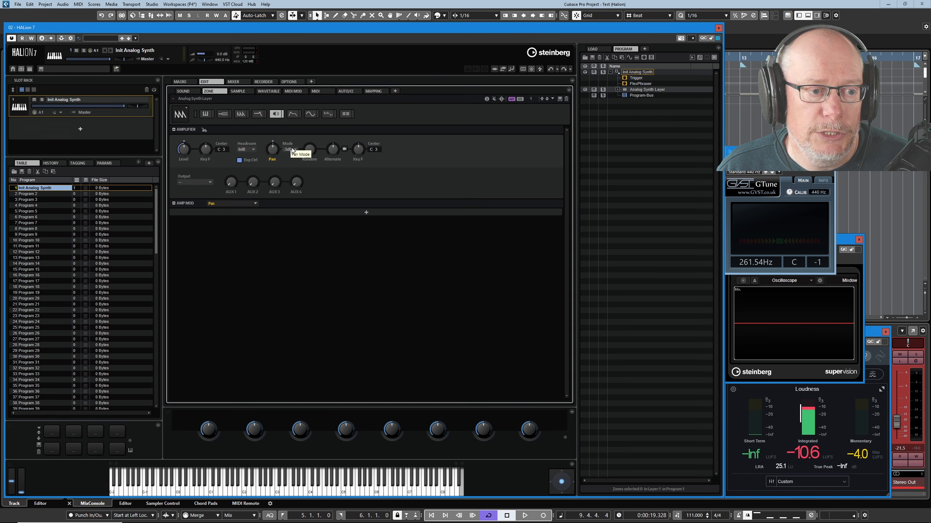
Compare the -3 dB, 0 dB and -6 dB pan modes by sweeping the pan towards the right in each.
left_click(292, 149)
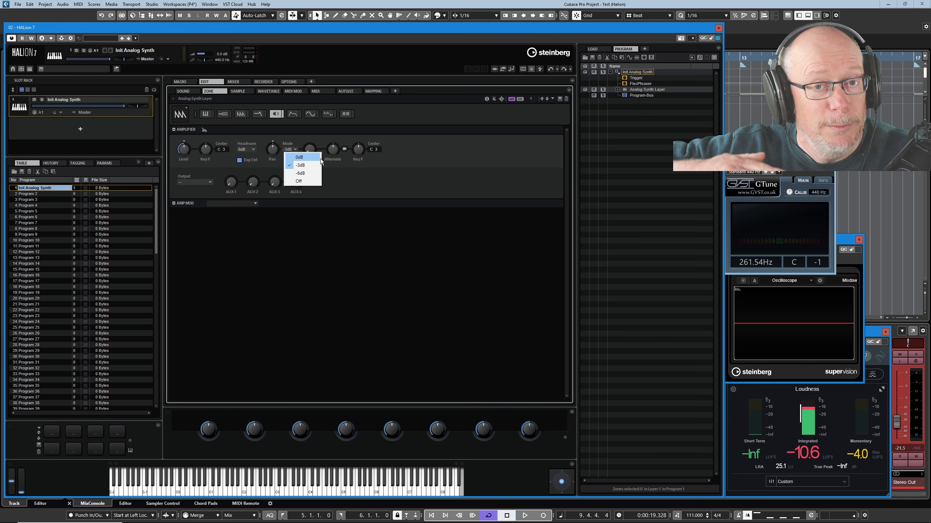
left_click(343, 245)
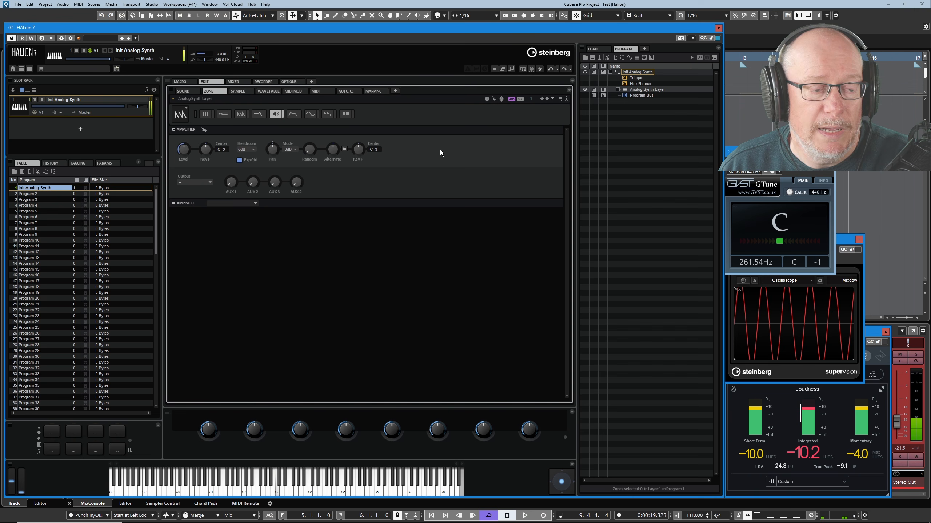
left_click_drag(275, 147, 260, 63)
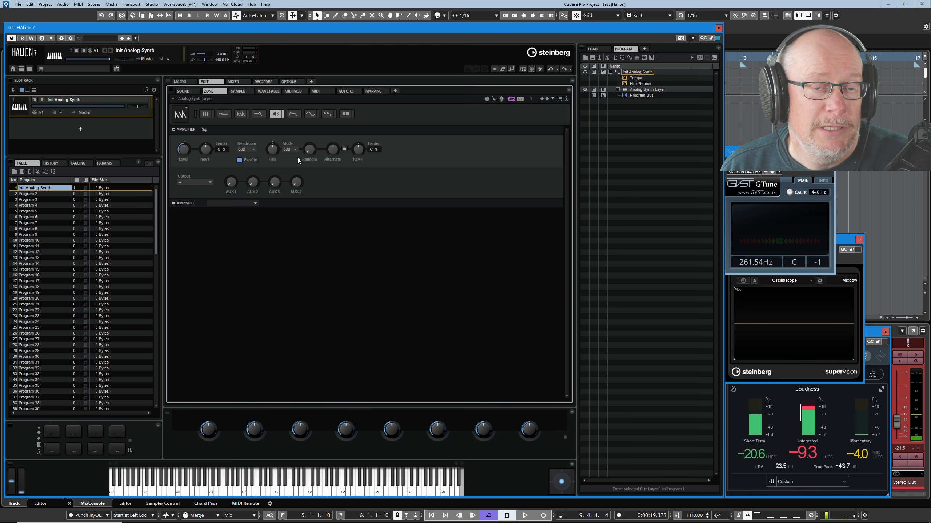
mouse_move(274, 147)
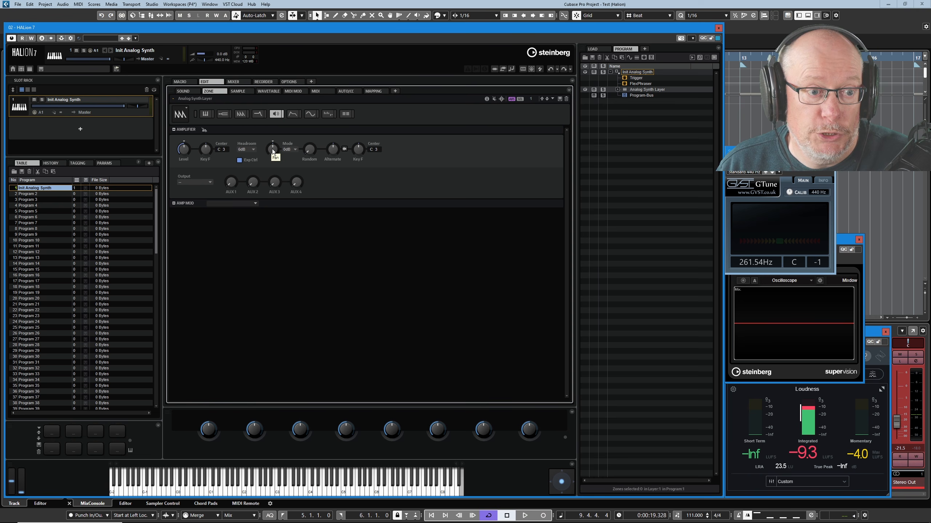
left_click_drag(272, 149, 272, 72)
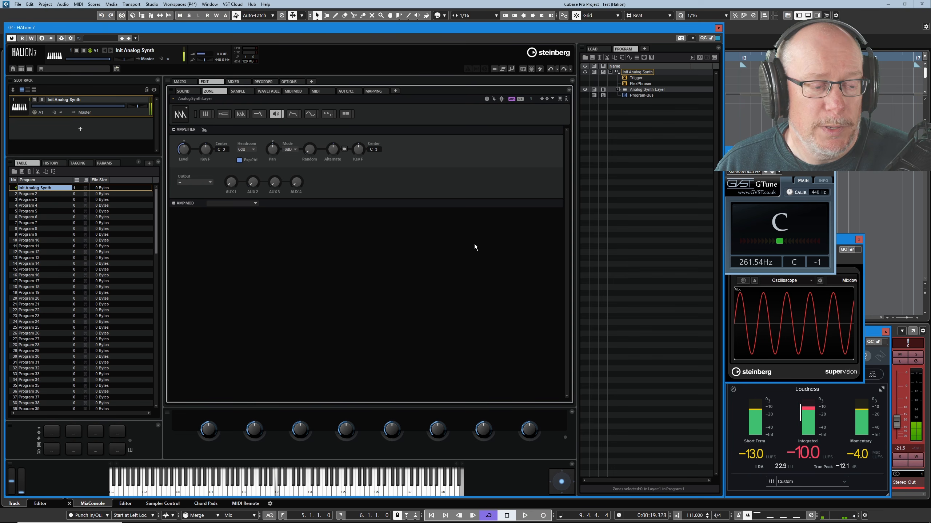
left_click(273, 152)
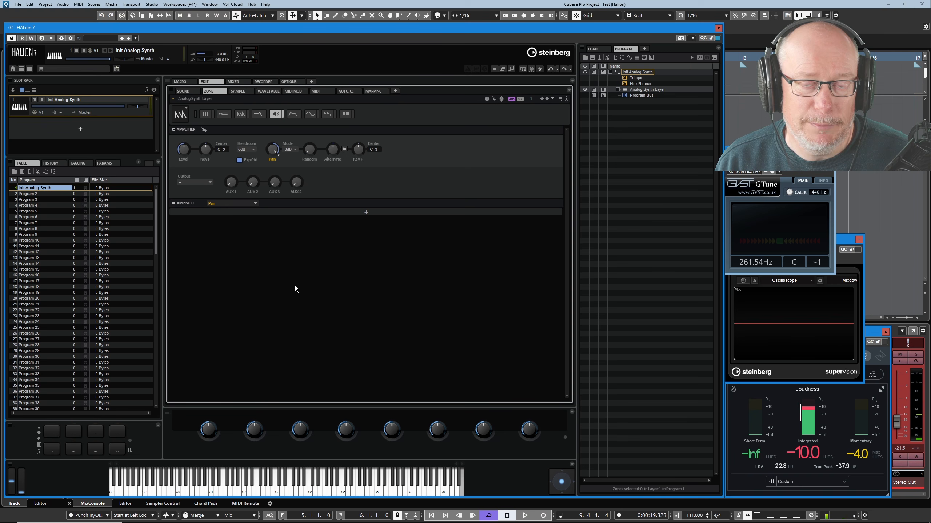
Reset the pan to 0 and return the pan mode to -3 dB.
double_click(272, 160)
type("00")
key("Return")
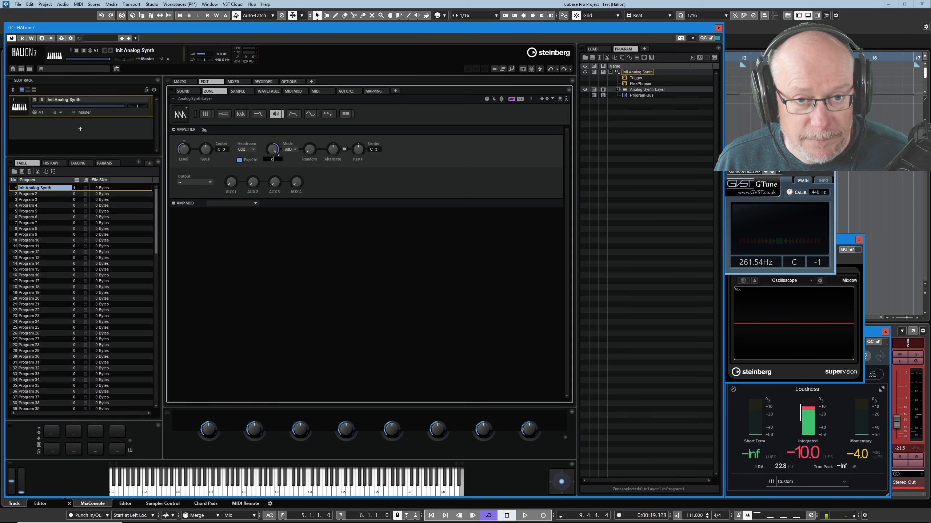
left_click(287, 149)
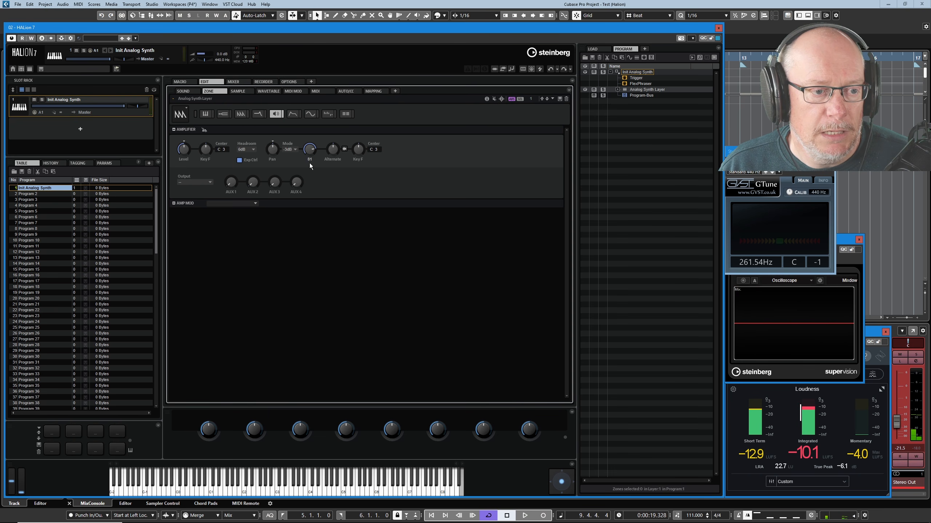
Turn the random panning down to its minimum and set the alternate panning amount to about 32.
left_click_drag(311, 150, 313, 181)
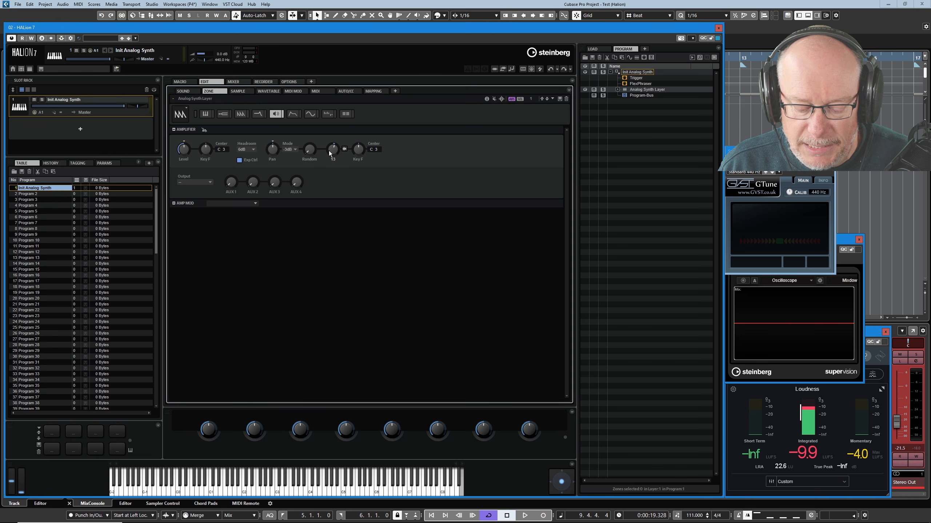
mouse_move(334, 152)
left_mouse_down()
mouse_move(343, 142)
mouse_move(332, 148)
left_mouse_up()
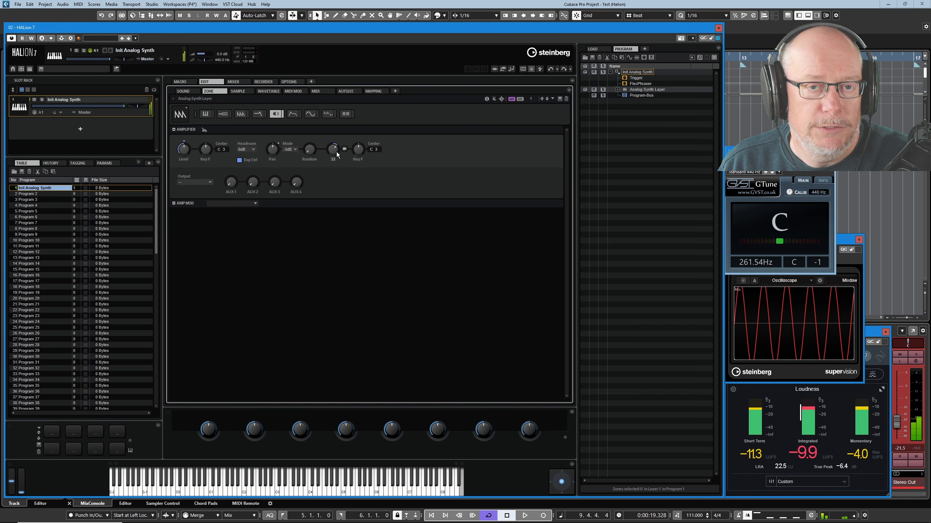
Lower the alternate panning amount and reset the initial pan position for the alternate pan.
mouse_move(336, 152)
left_mouse_down()
mouse_move(341, 132)
mouse_move(336, 157)
left_mouse_up()
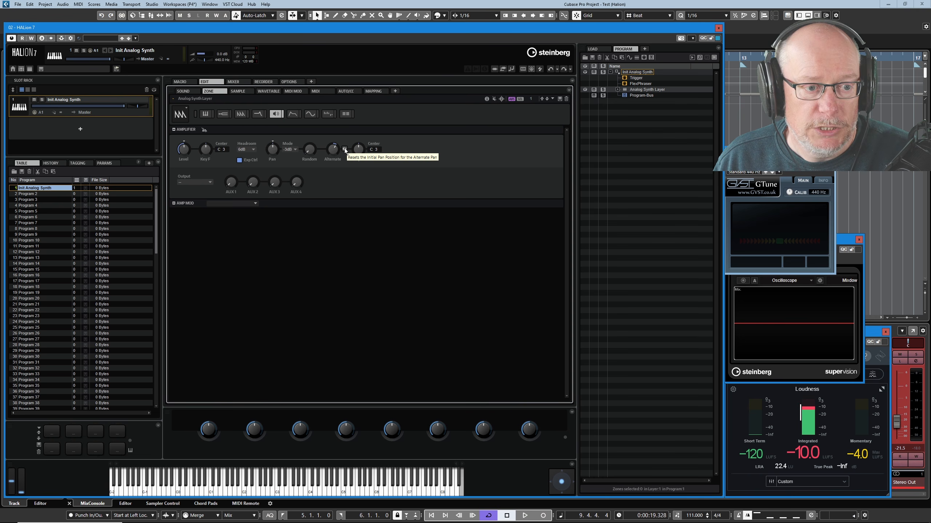
left_click(345, 149)
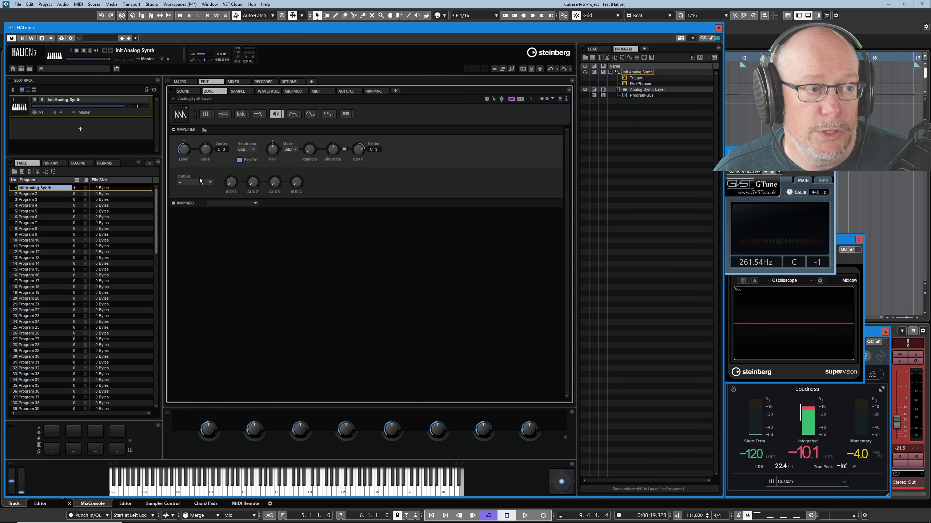
Load the Hexagon program and expand all of its layers and busses in the program tree.
left_click(593, 48)
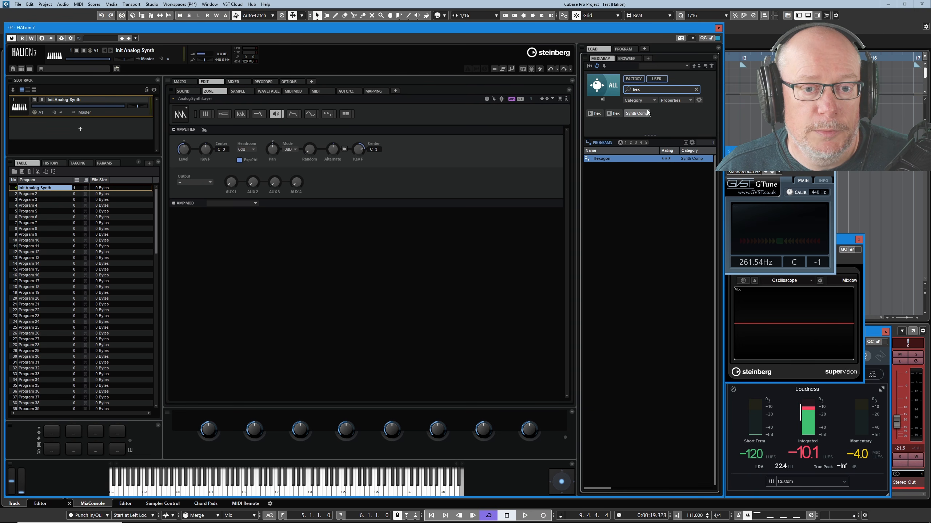
double_click(603, 158)
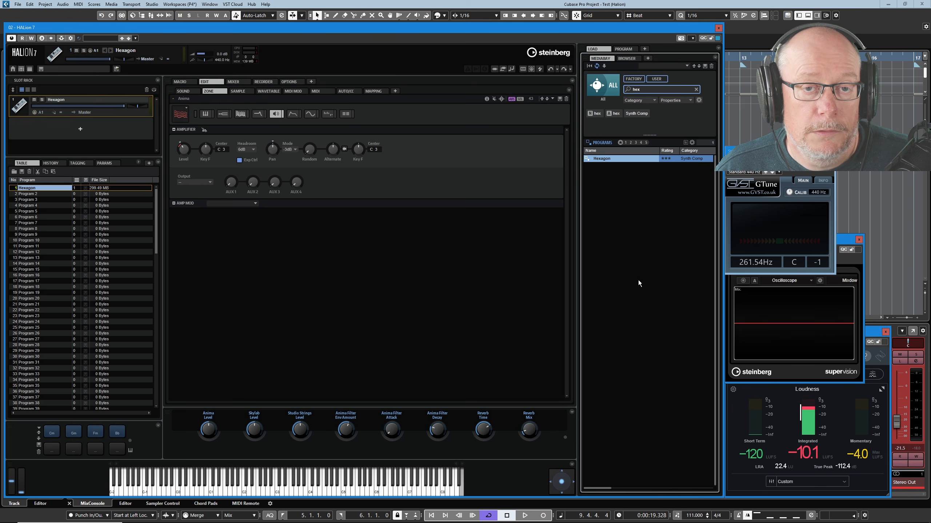
left_click(628, 49)
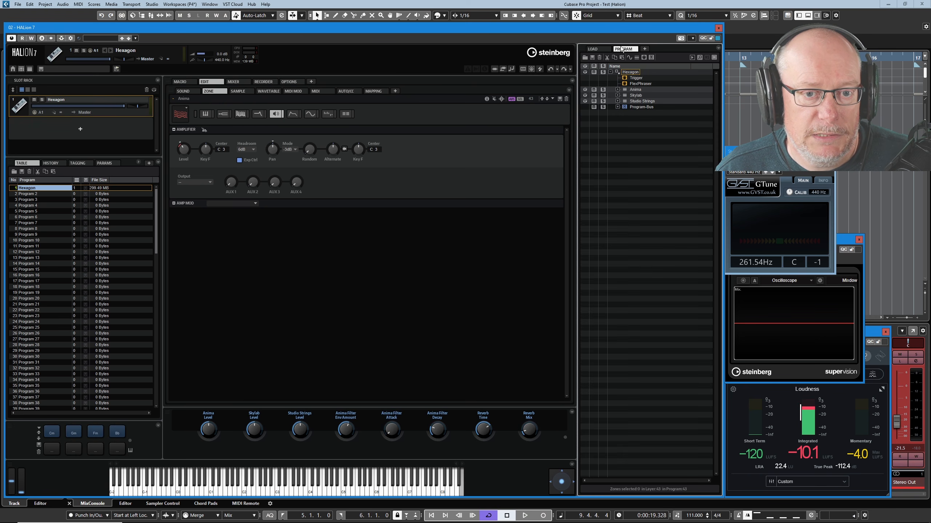
right_click(632, 73)
left_click(651, 76)
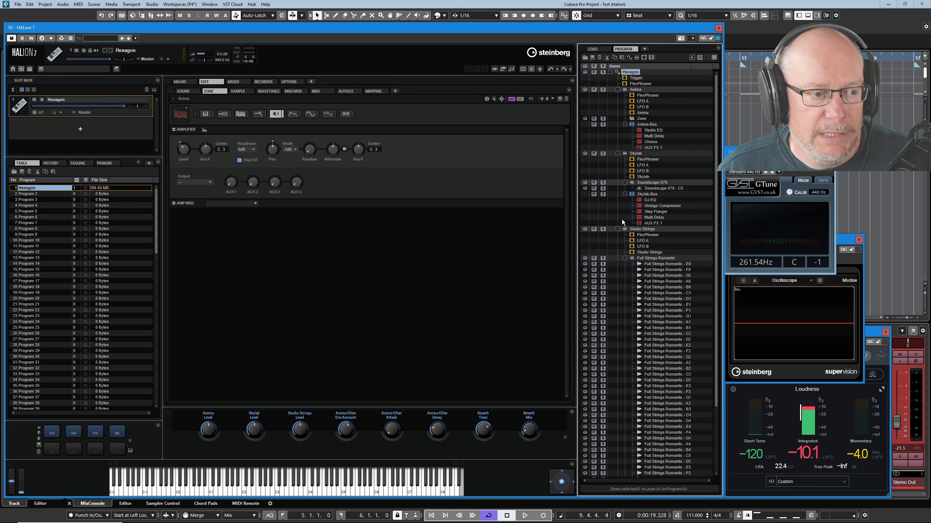
Solo the Anima layer, route its amplifier output to Hexagon's Program-Bus, and collapse the Studio Strings layer to reveal that bus.
left_click(635, 90)
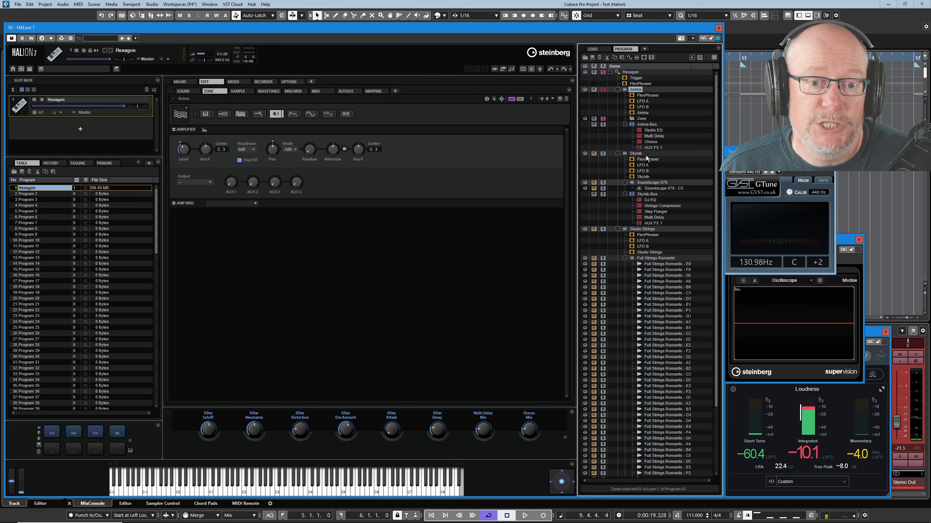
left_click(201, 181)
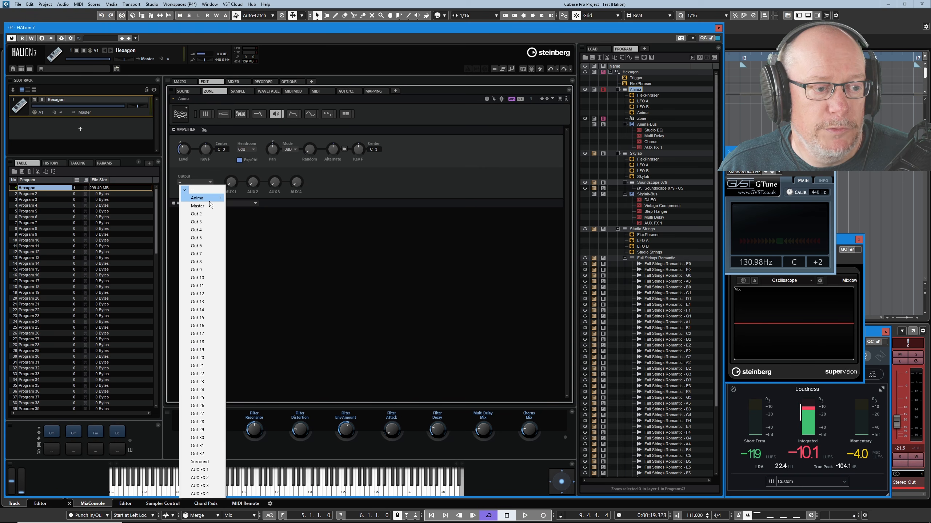
mouse_move(210, 200)
mouse_move(253, 207)
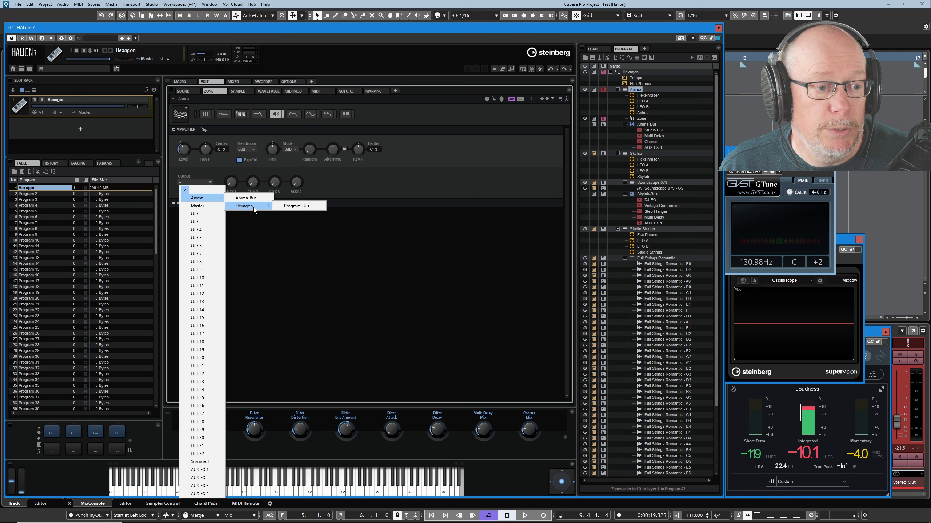
left_click(292, 206)
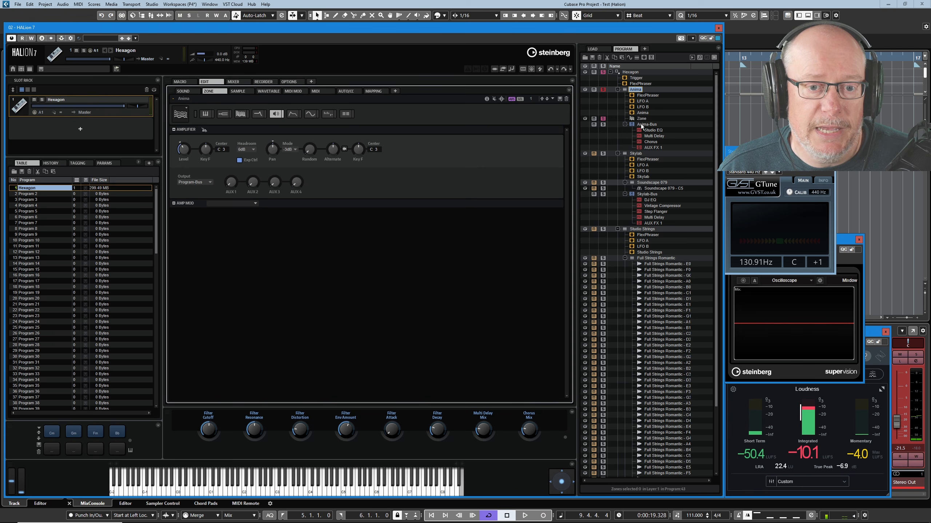
left_click(618, 229)
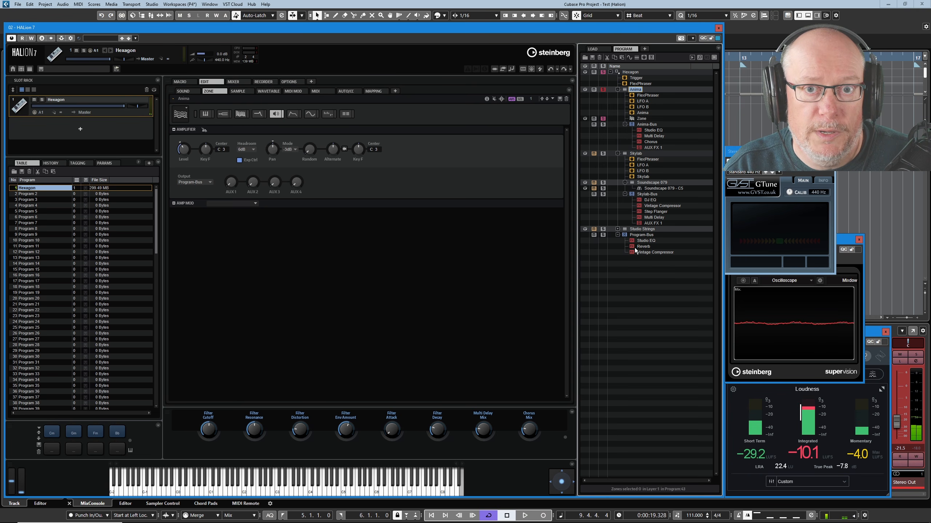
Route the Anima amplifier output to Master, and return it to the default unassigned output.
left_click(211, 182)
left_click(210, 208)
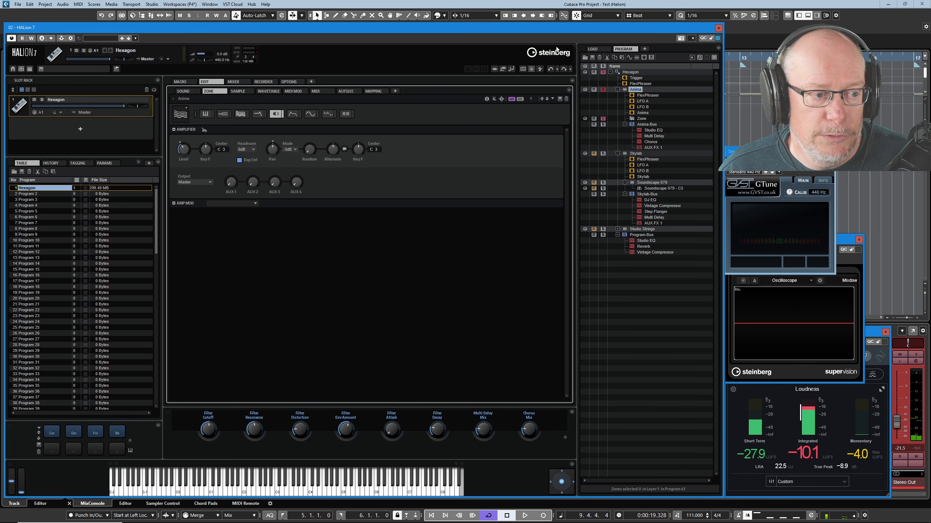
left_click(194, 182)
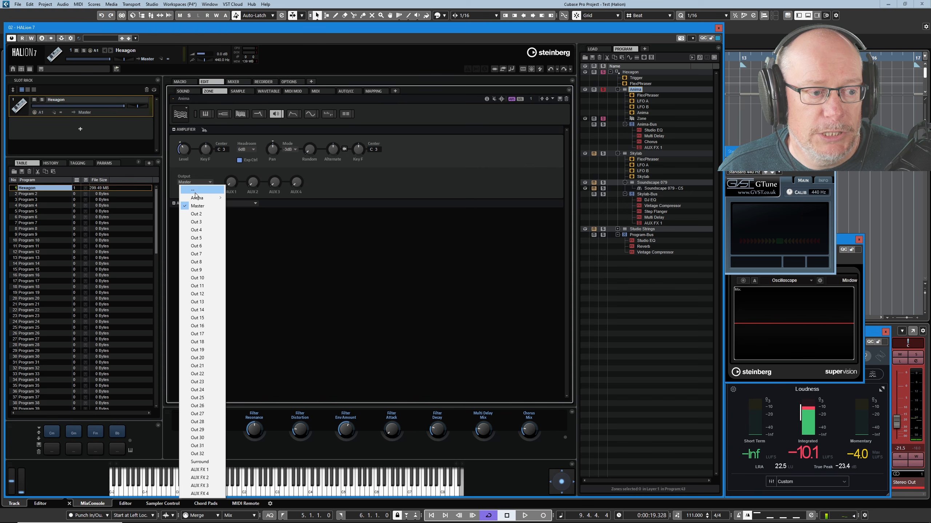
left_click(194, 190)
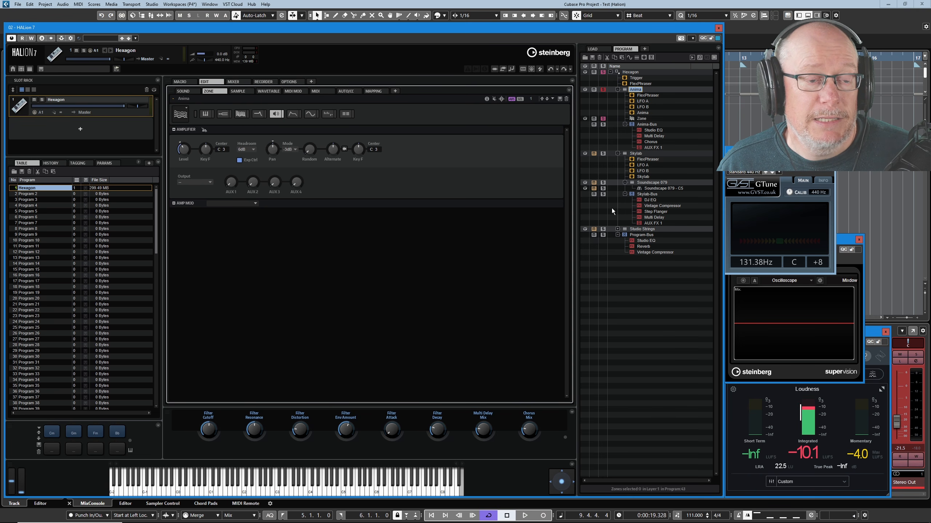
View the mixer's AUX FX channels and return to the Anima zone's amplifier settings.
left_click(233, 81)
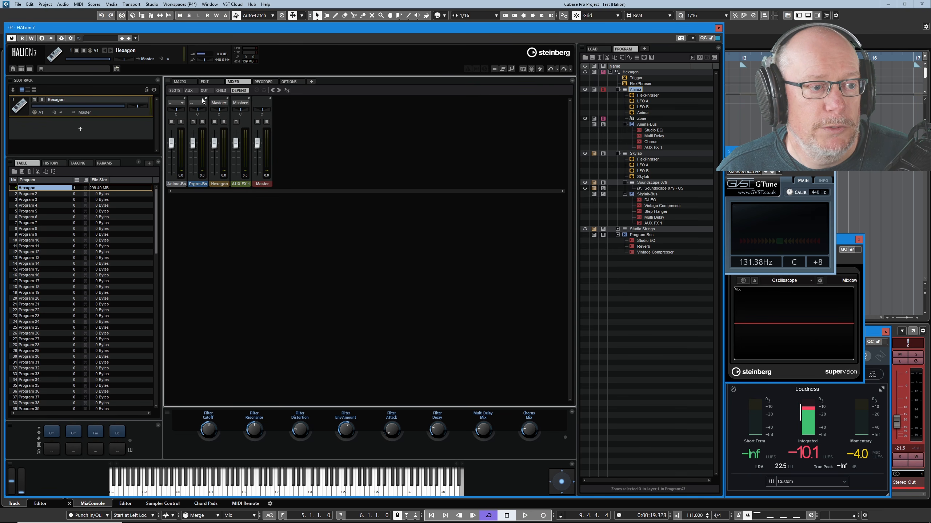
left_click(189, 90)
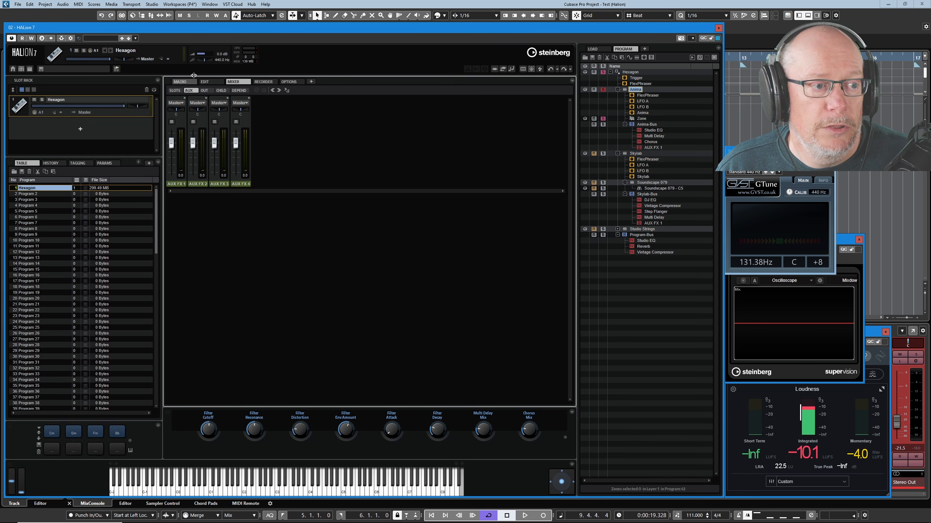
left_click(204, 82)
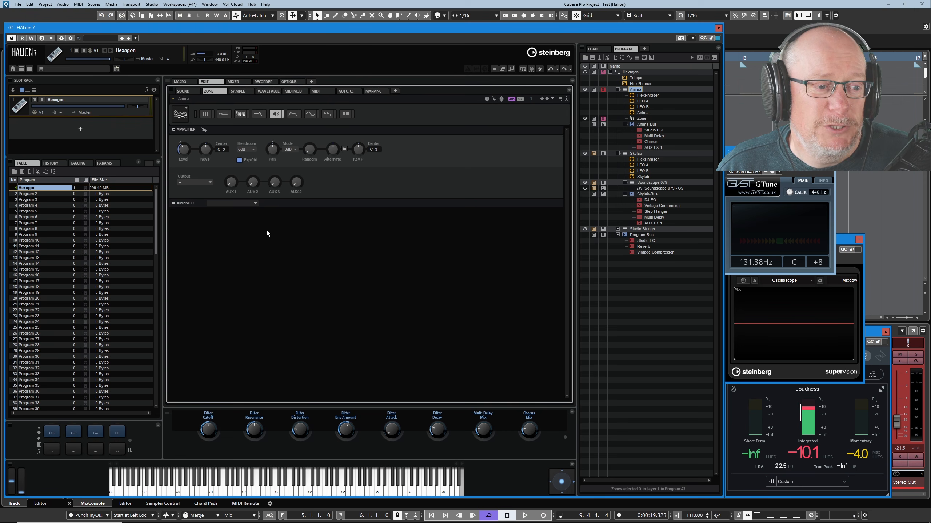